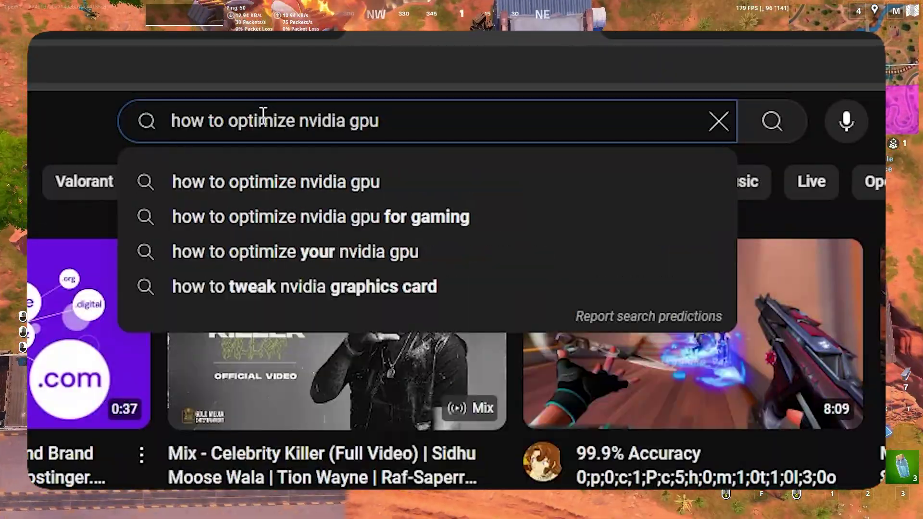
Step: Search for optimizing an NVIDIA GPU for gaming, then play a few seconds of Fortnite
left_click(320, 216)
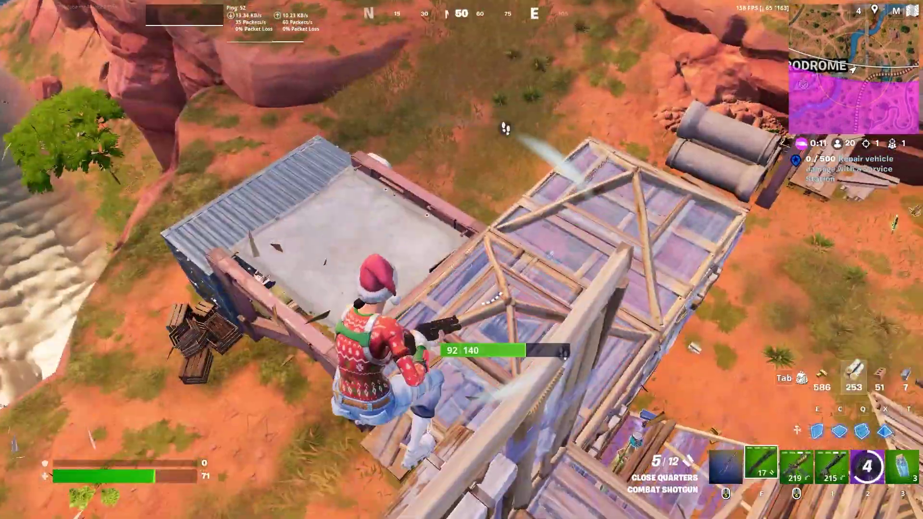
key("w")
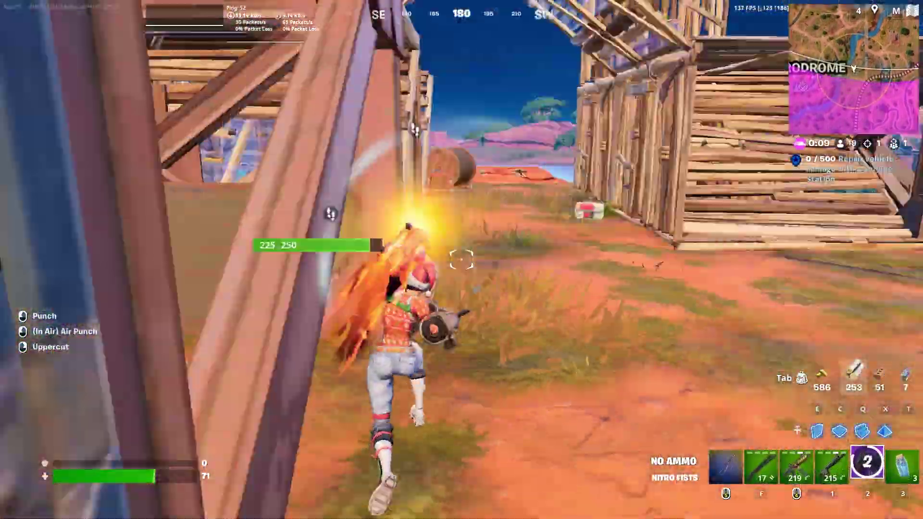
key("w")
key("e")
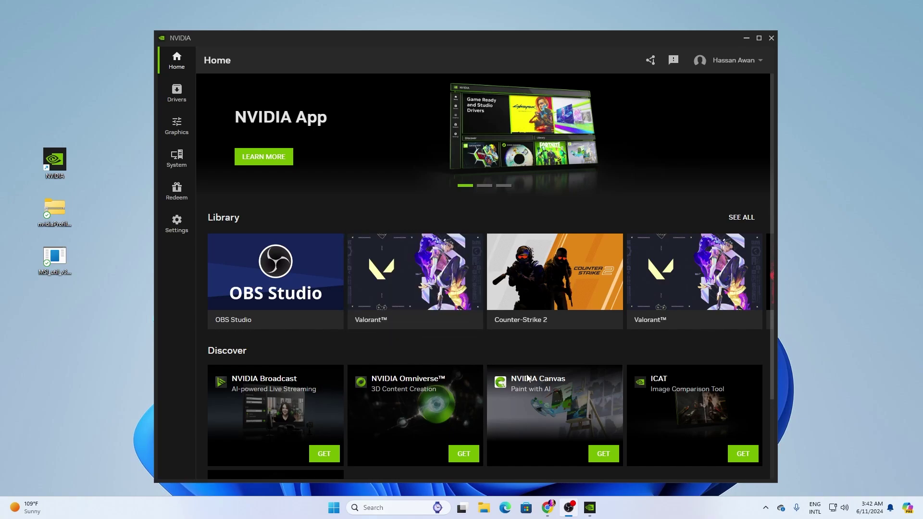
Step: Show the NVIDIA App download page, then view Drivers with Game Ready Driver 555.99 installed
left_click(549, 510)
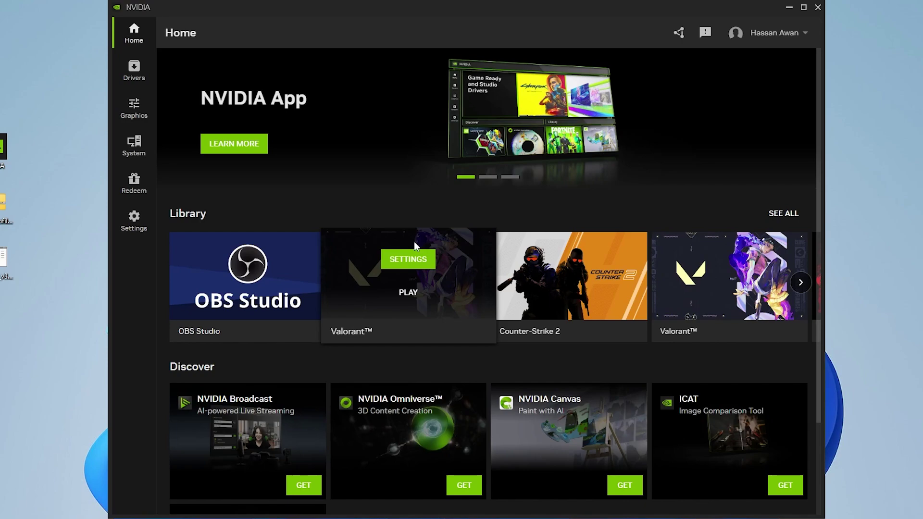
left_click(143, 70)
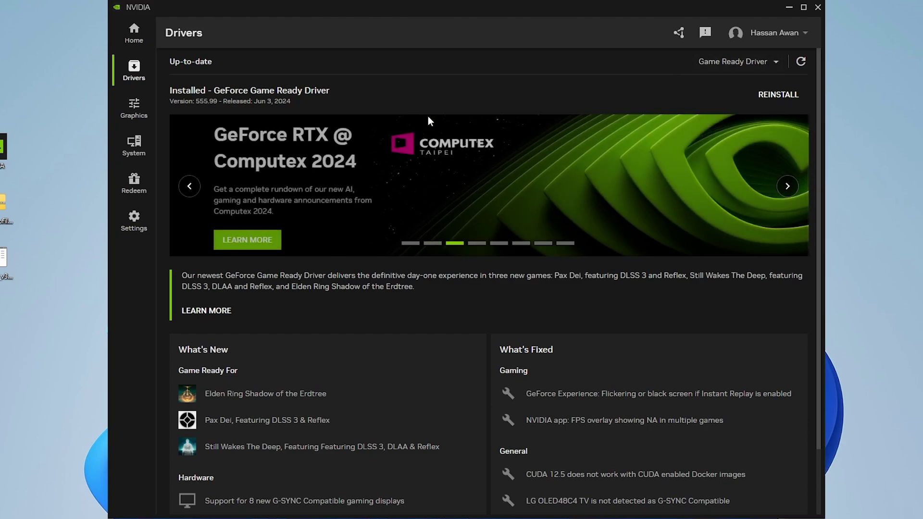
Step: Glance at Global Settings, then select Fortnite and slide its optimisation to Quality and back to Performance
left_click(134, 108)
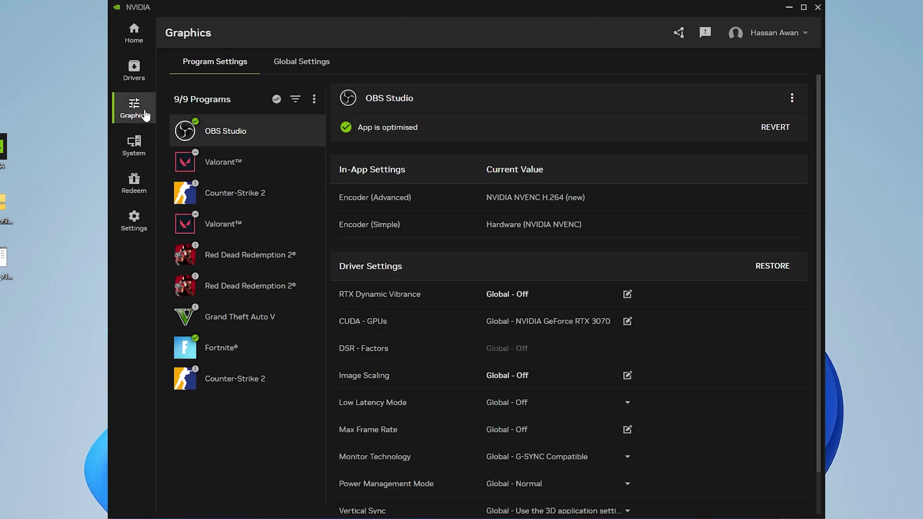
left_click(308, 75)
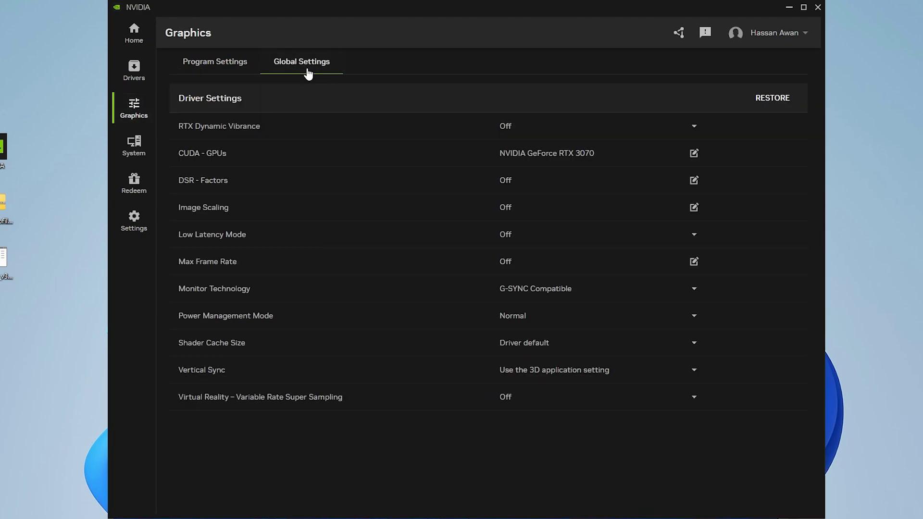
left_click(221, 66)
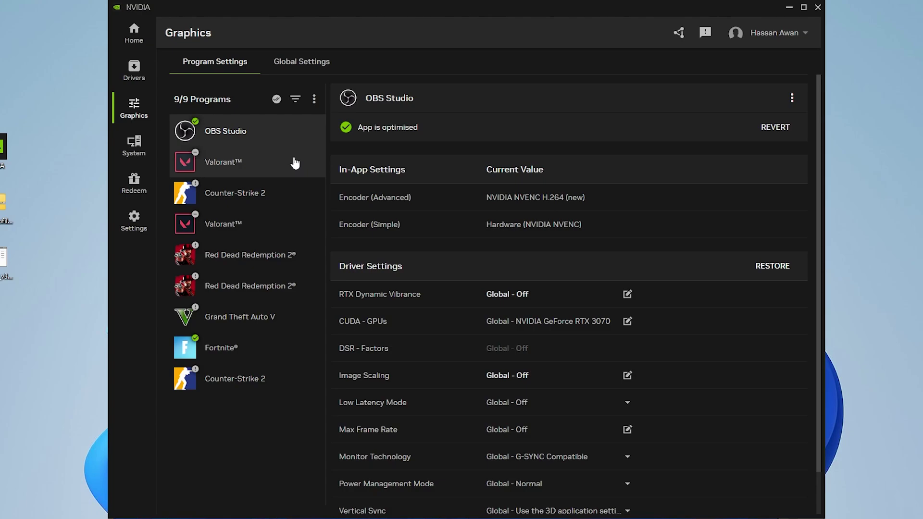
left_click(244, 346)
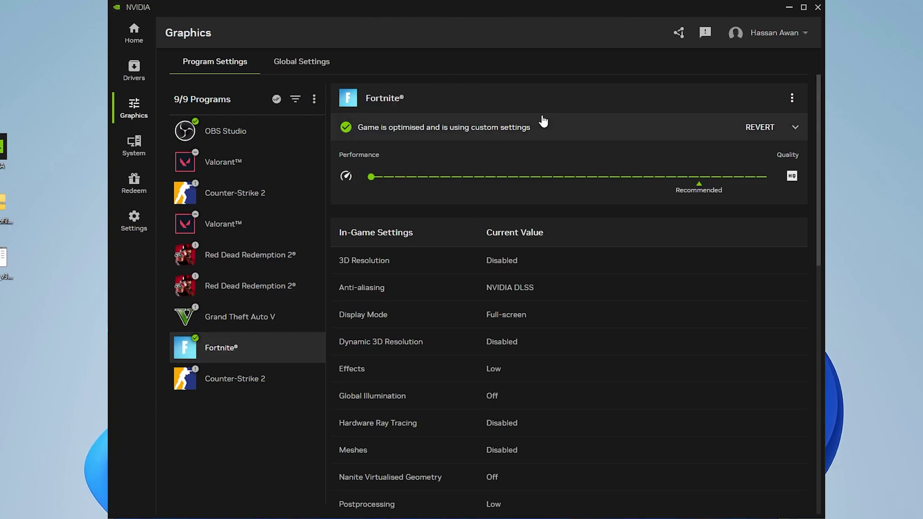
left_click_drag(368, 187, 700, 212)
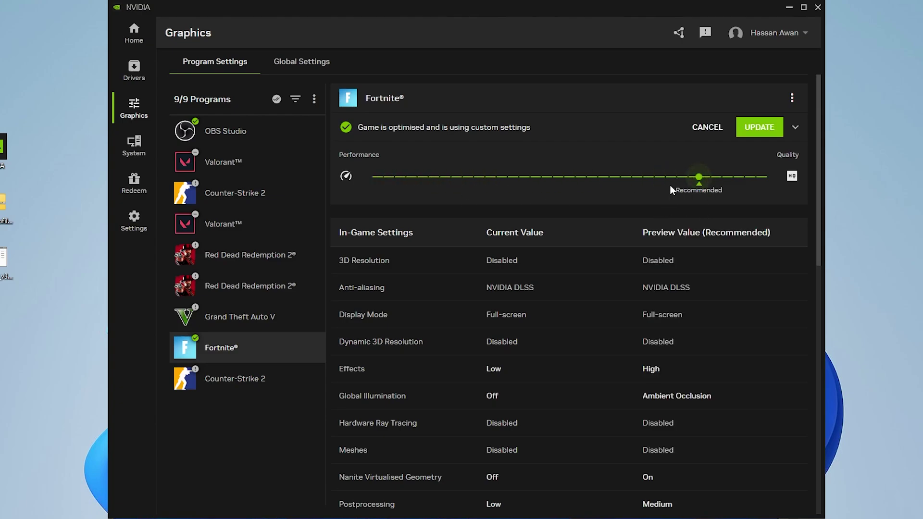
left_click_drag(699, 177, 369, 177)
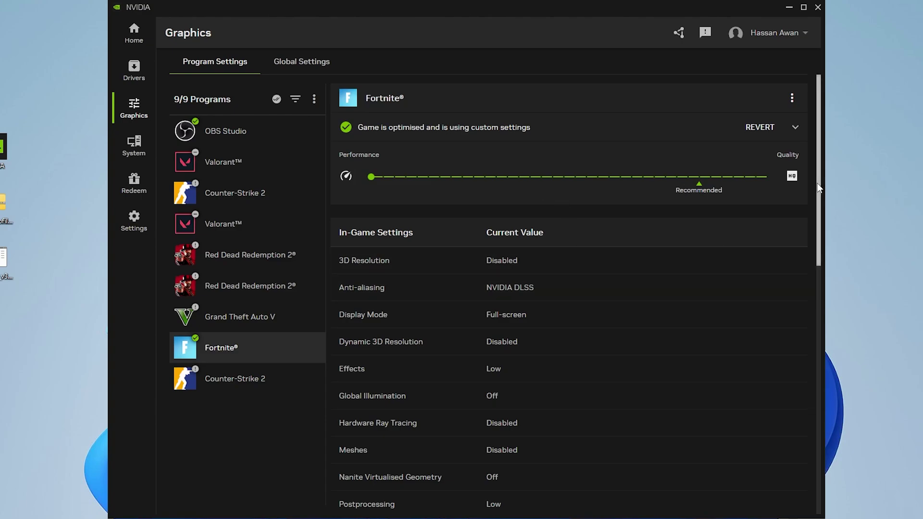
Step: Turn on Automatic Tuning under System > Performance, ending with GPU +64 MHz and VRAM +200 MHz
left_click(134, 145)
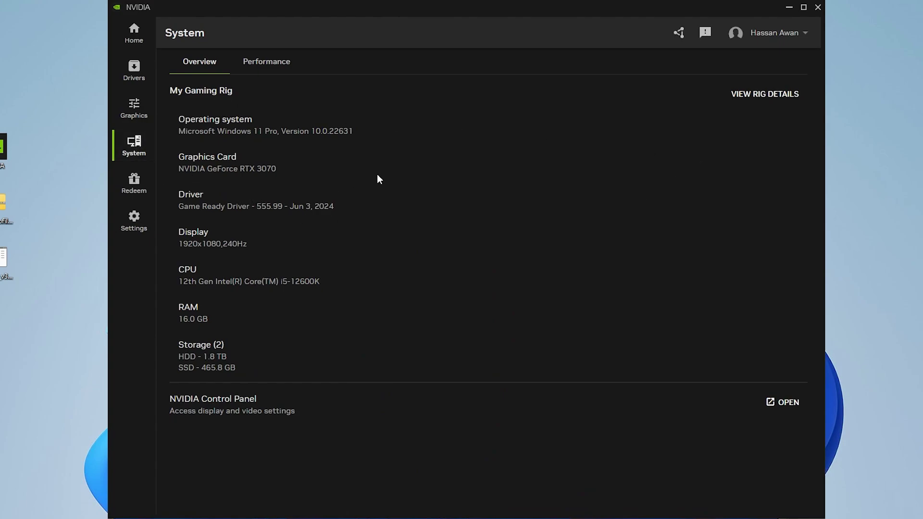
left_click(263, 66)
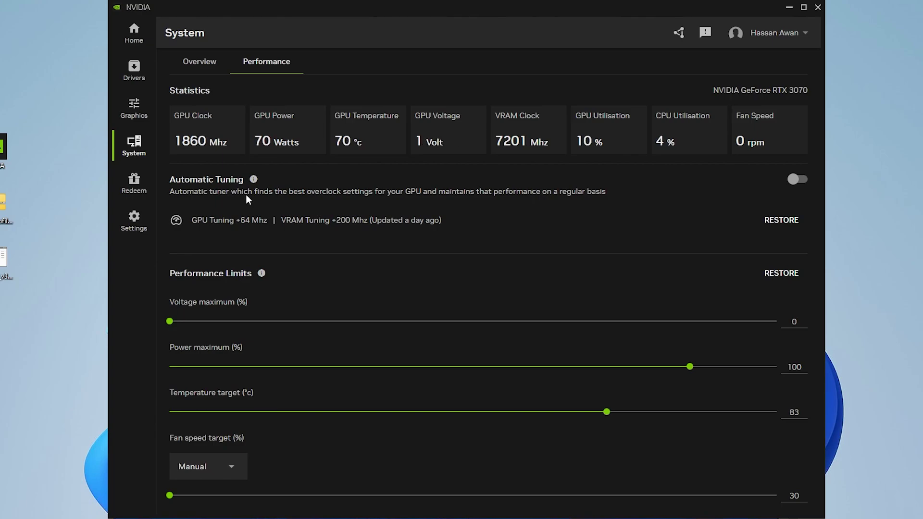
left_click(800, 180)
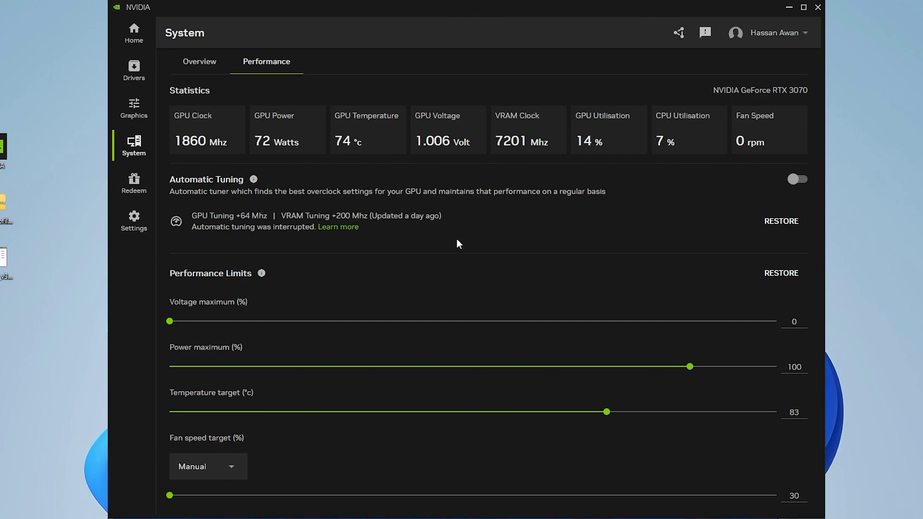
Step: Show Graphics Global Settings and launch the NVIDIA Control Panel from the desktop's extended menu
left_click(134, 121)
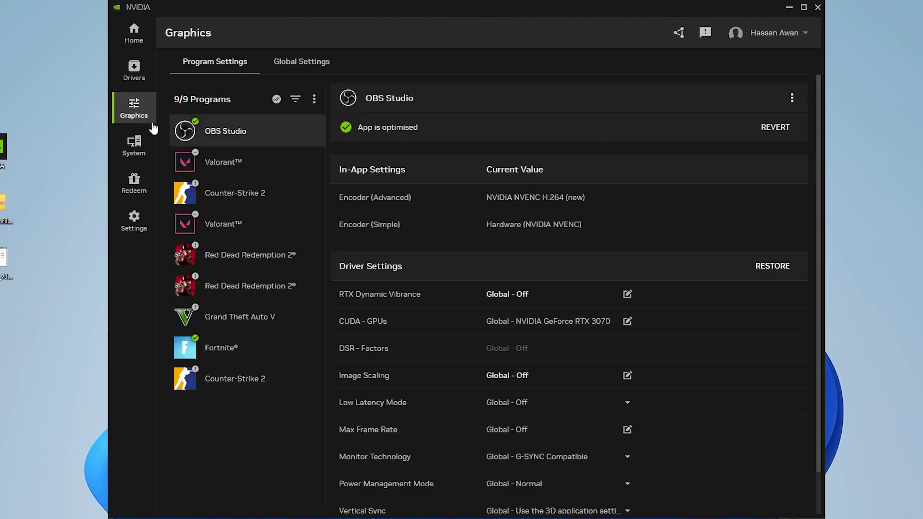
left_click(290, 63)
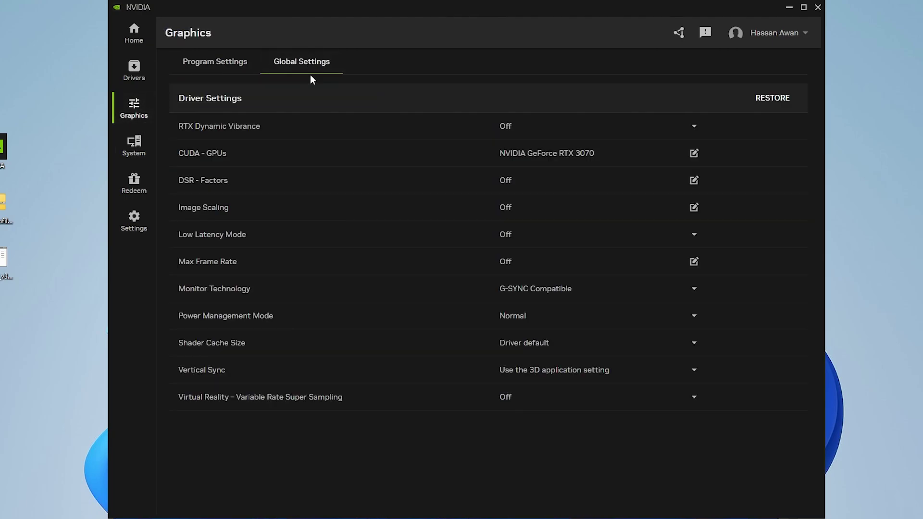
right_click(70, 109)
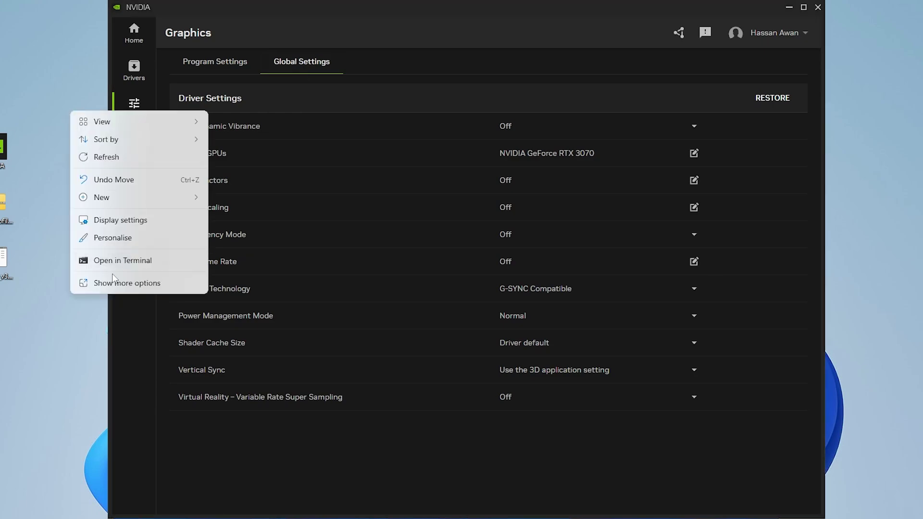
left_click(115, 282)
left_click(121, 199)
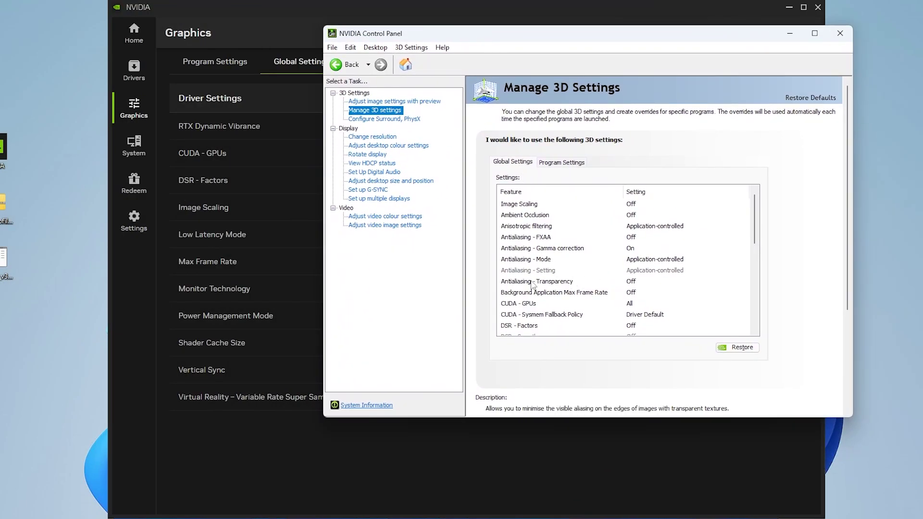
left_click(300, 62)
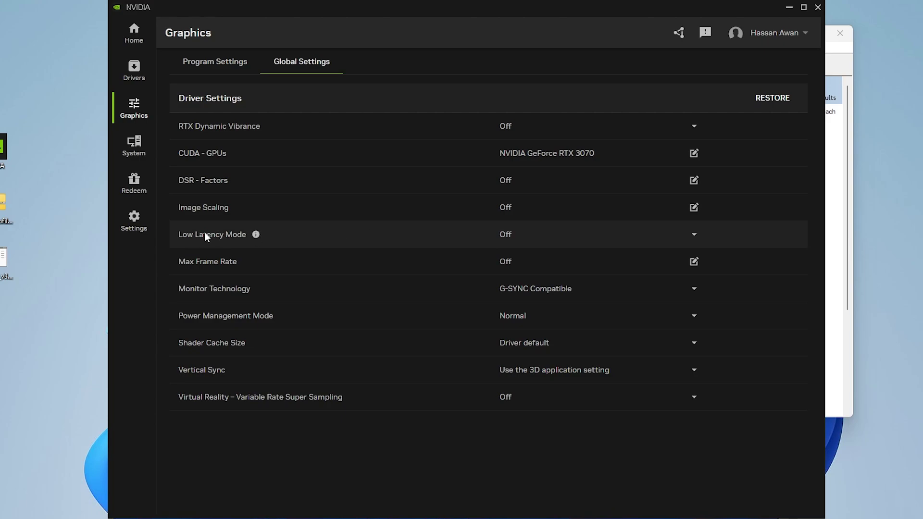
Step: Set Low Latency Ultra, Power Management Prefer maximum performance, Shader Cache 100 GB, then close the app
left_click(695, 236)
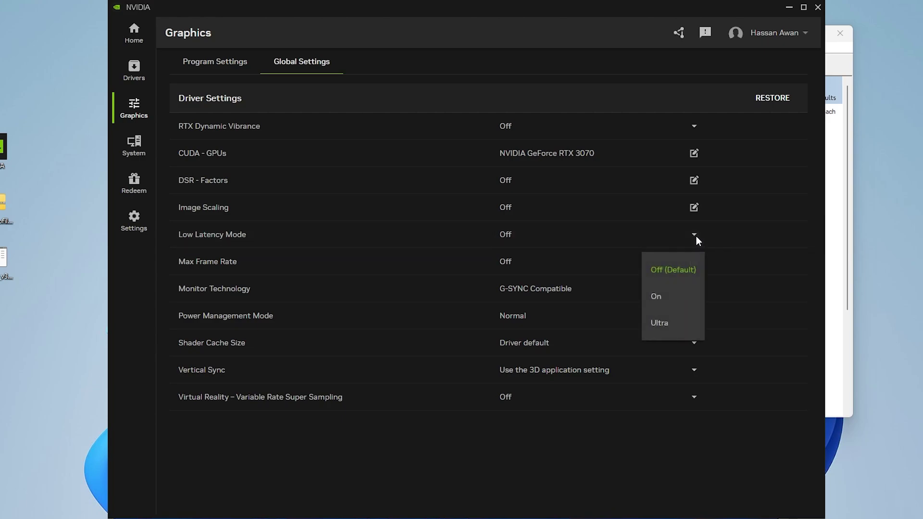
left_click(668, 320)
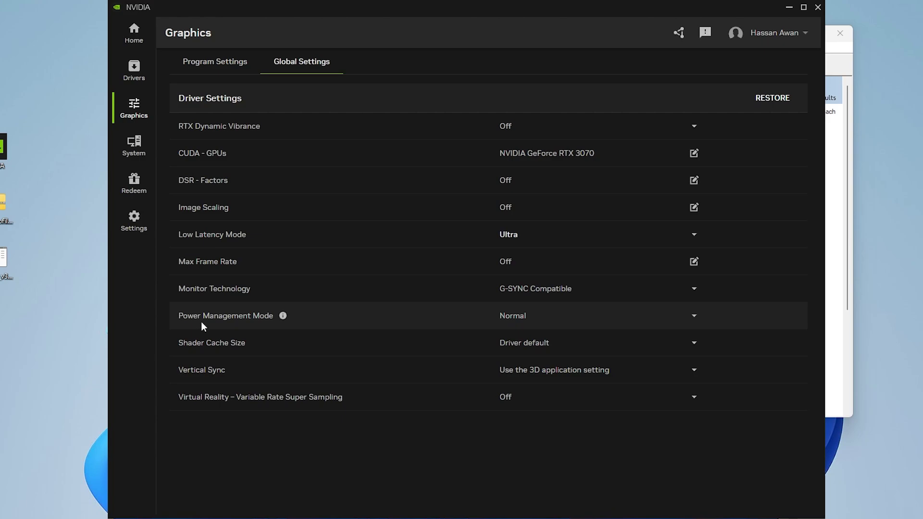
left_click(693, 315)
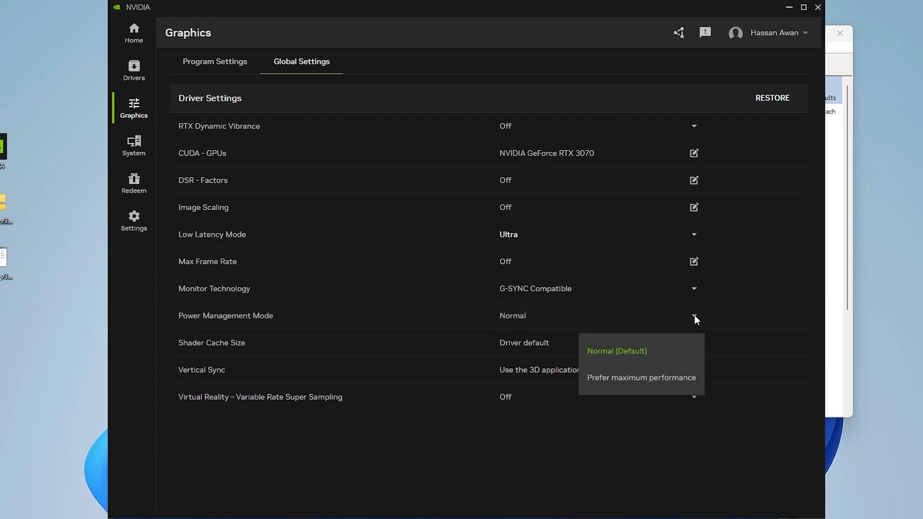
left_click(620, 378)
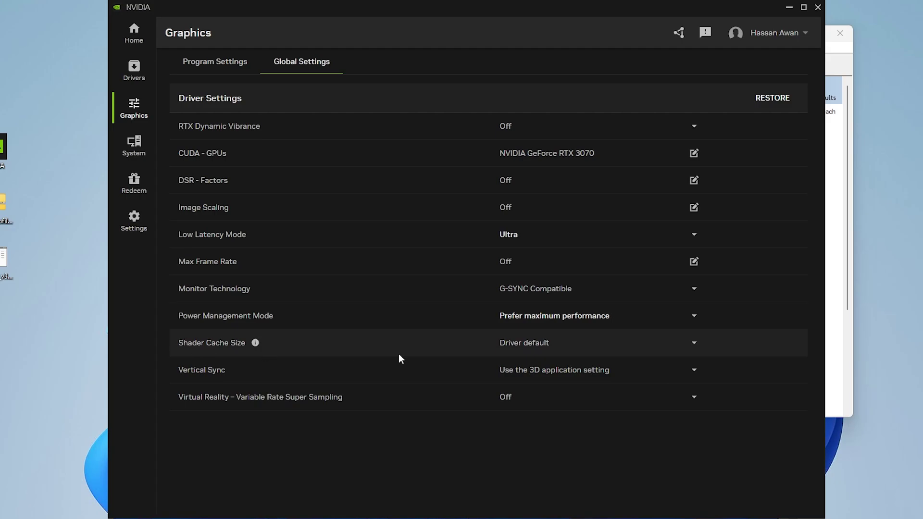
left_click(561, 346)
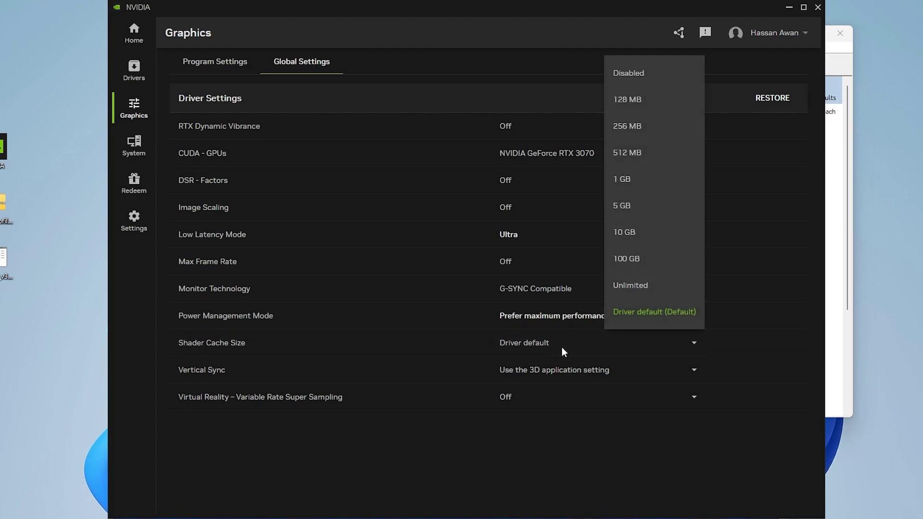
left_click(638, 269)
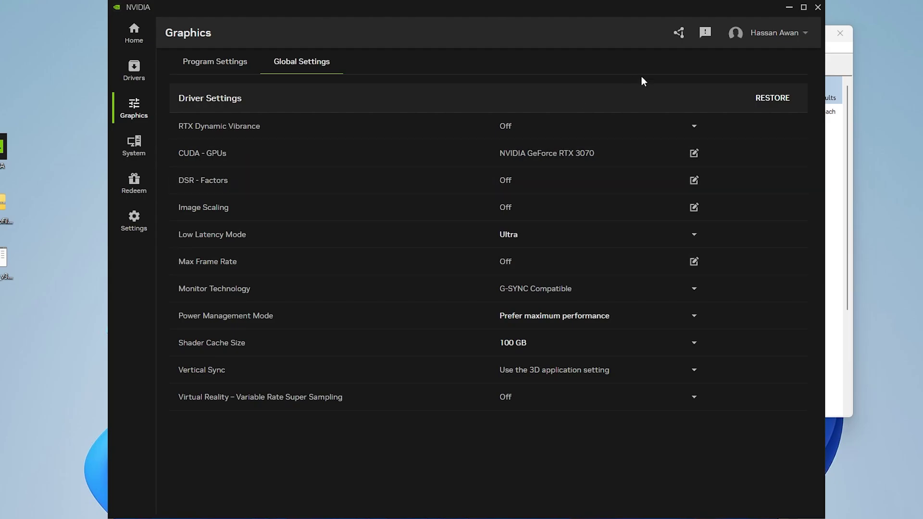
left_click(818, 7)
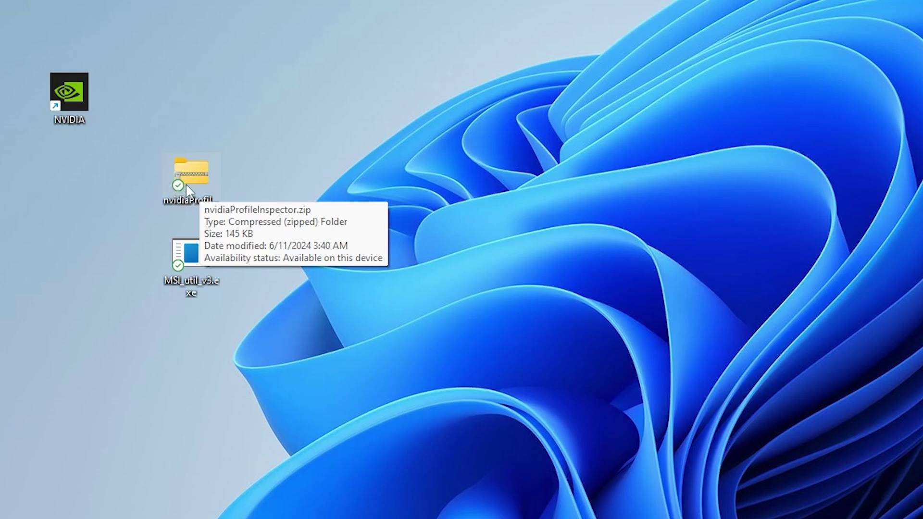
Step: Extract the three files from nvidiaProfileInspector.zip to the desktop and launch nvidiaProfileInspector.exe
double_click(198, 167)
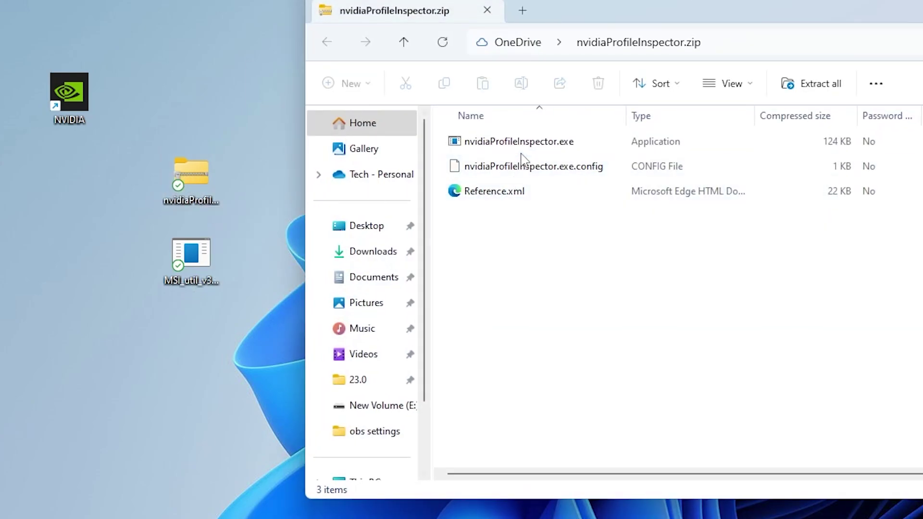
left_click_drag(550, 245, 240, 421)
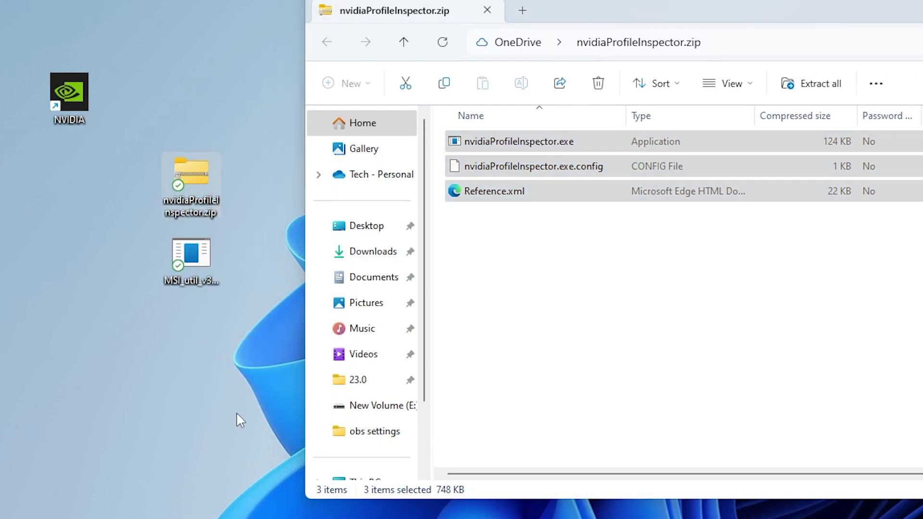
key("alt+F4")
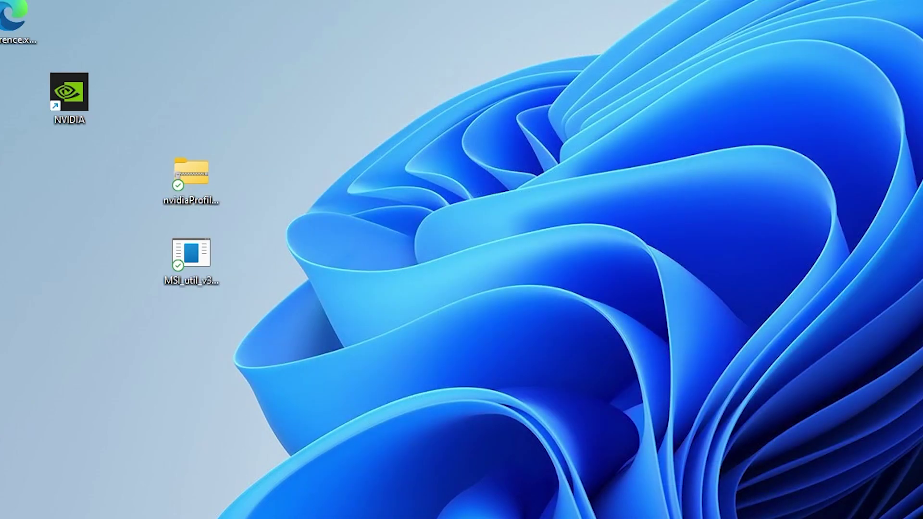
left_click_drag(2, 3, 60, 115)
left_click_drag(13, 90, 270, 286)
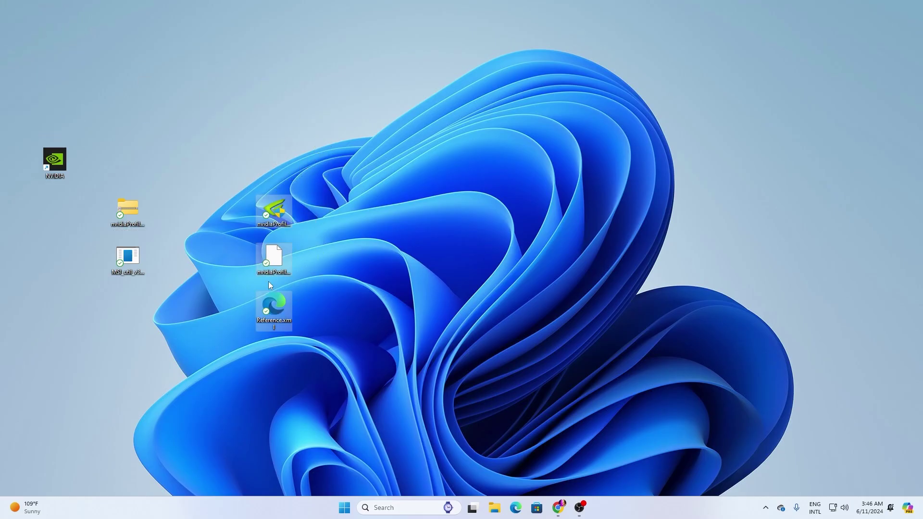
left_click(277, 215)
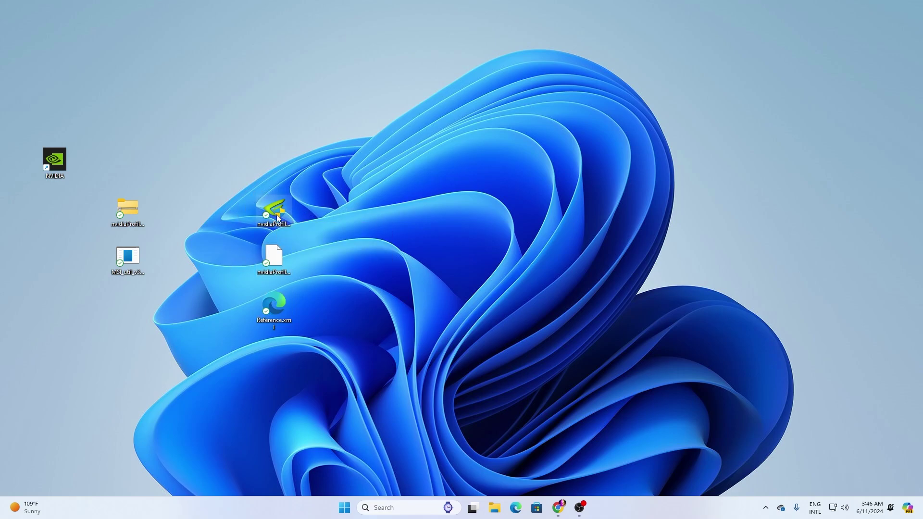
double_click(278, 215)
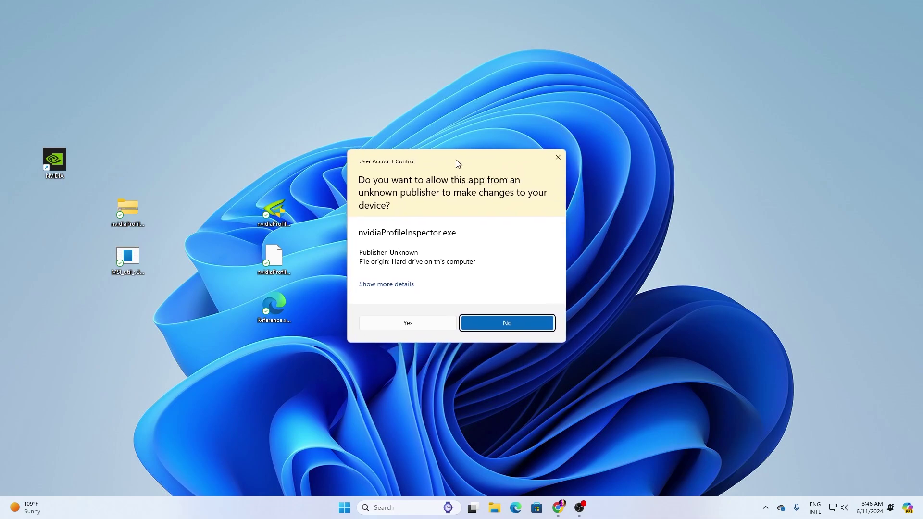
Step: Allow Profile Inspector admin rights and load the Fortnite profile by searching 'fort'
left_click(410, 322)
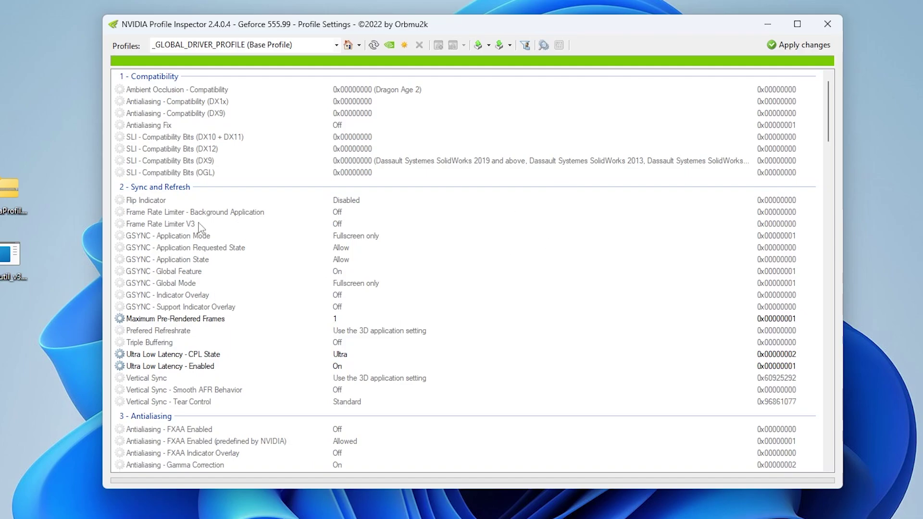
left_click(200, 45)
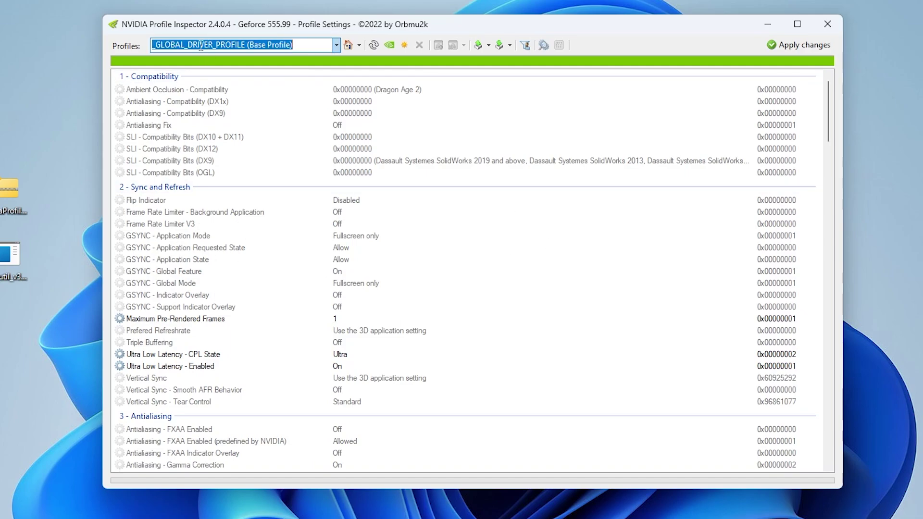
type("fort")
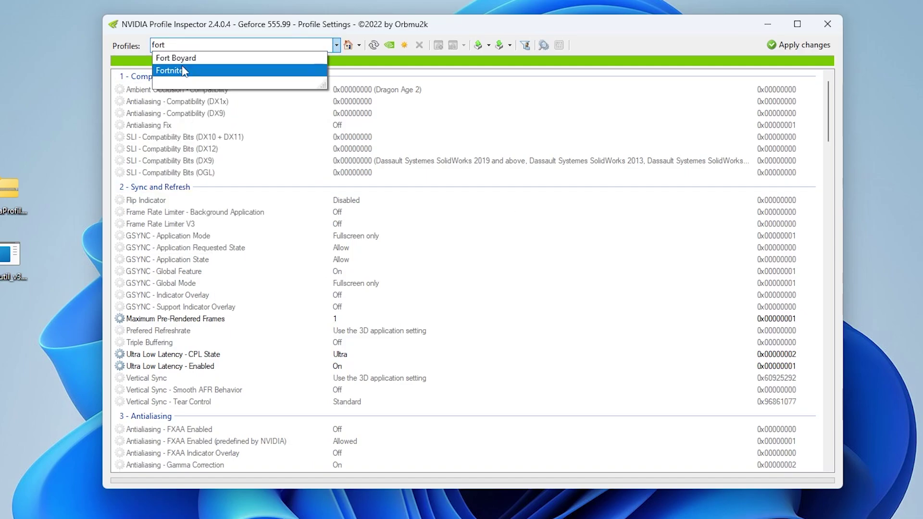
key("Return")
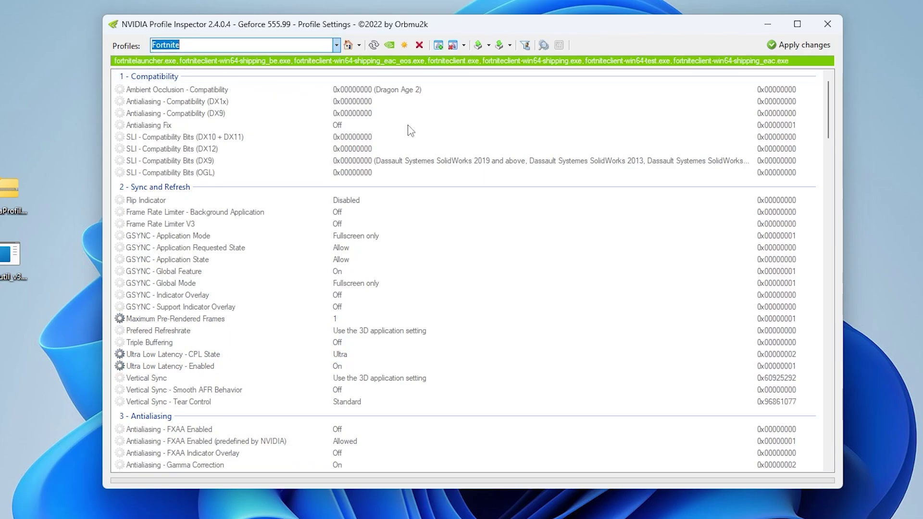
Step: Set Transparency Supersampling to AA_MODE_REPLAY_MODE_ALL
scroll(398, 214, "down", 3)
scroll(398, 214, "down", 2)
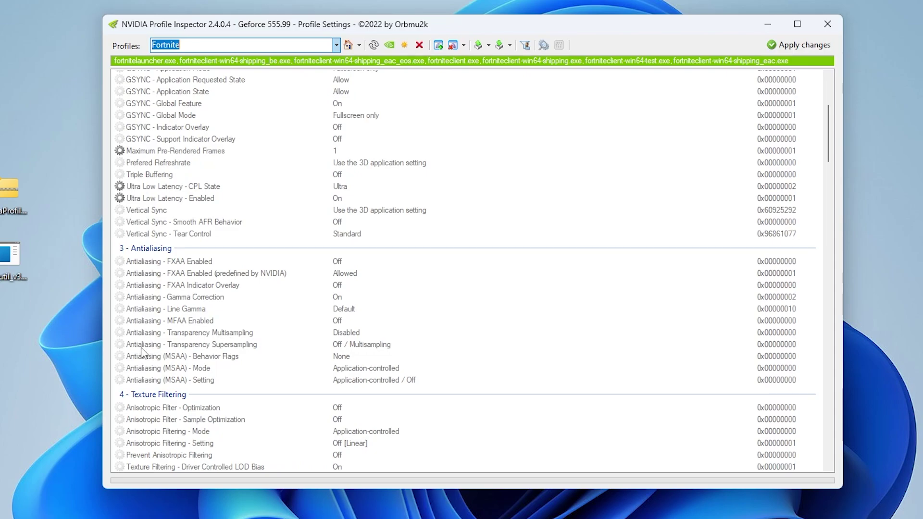
left_click(366, 346)
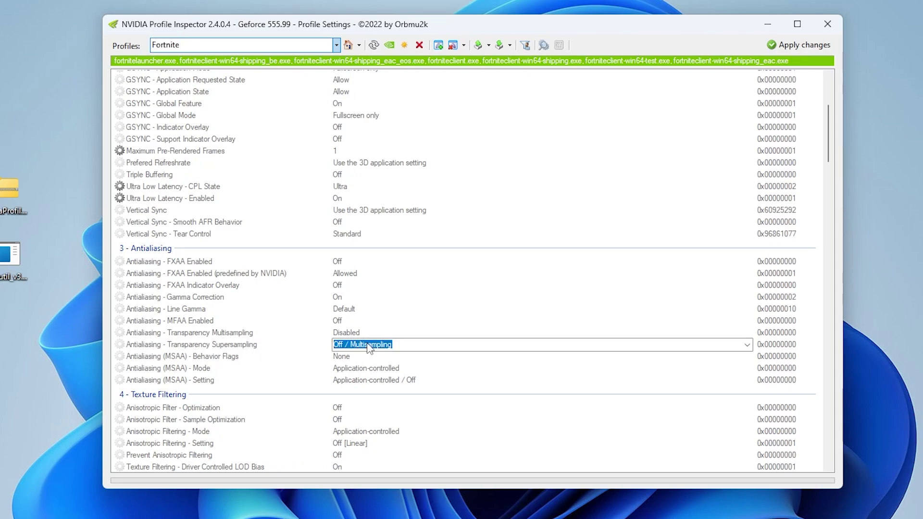
left_click(746, 344)
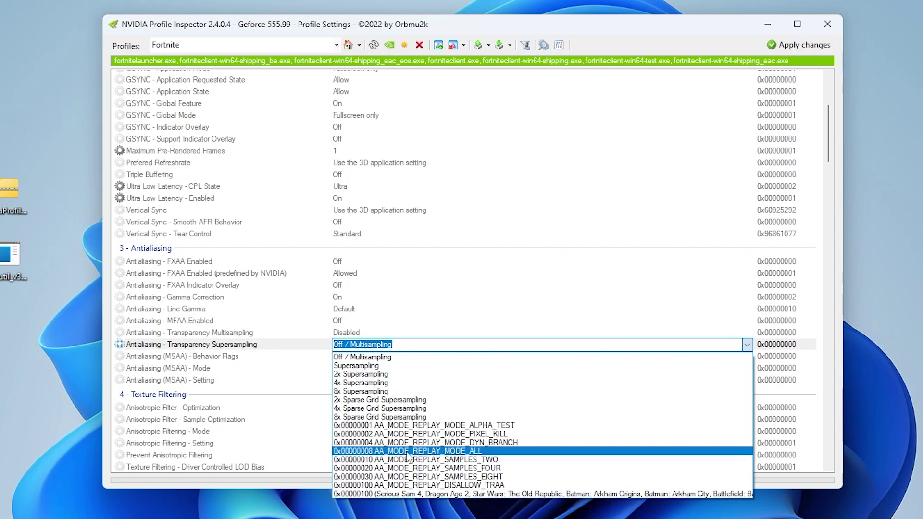
left_click(454, 450)
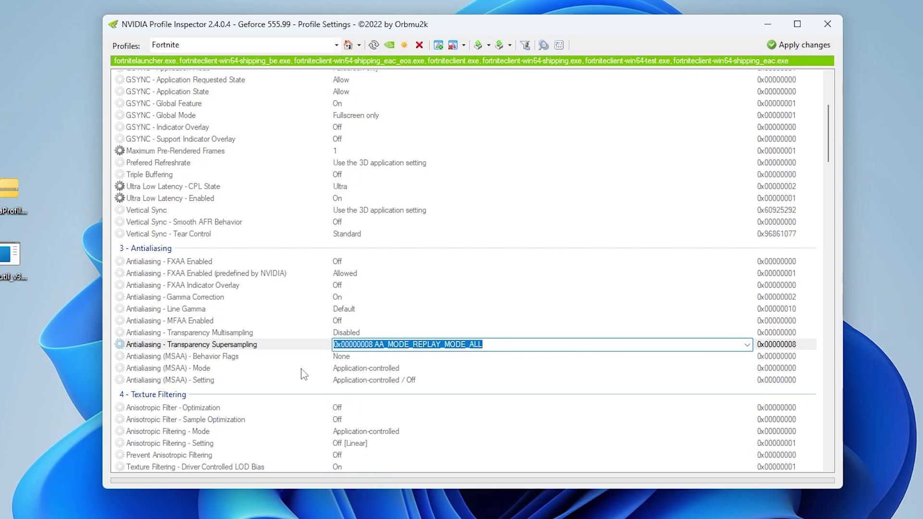
Step: Set LOD Bias (DX) and LOD Bias (OGL) to +1.0000 and apply the changes
scroll(173, 358, "down", 2)
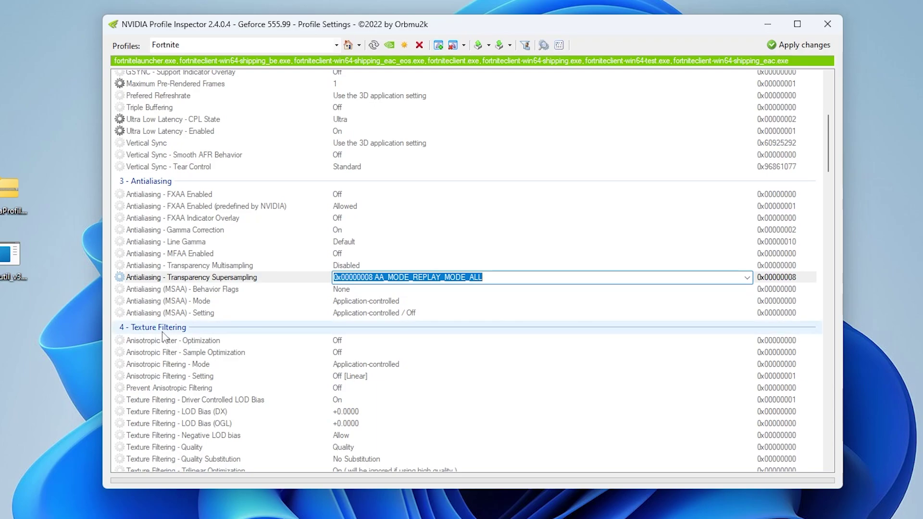
scroll(240, 338, "down", 3)
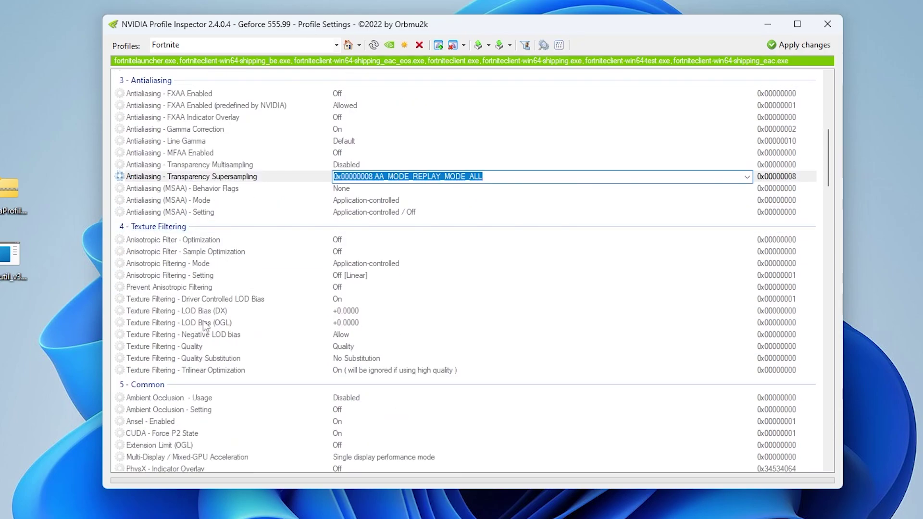
left_click(218, 312)
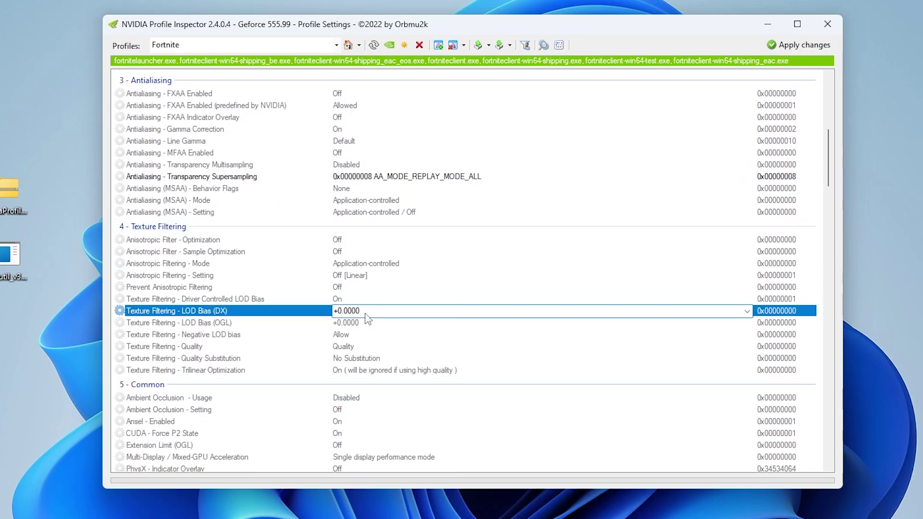
left_click(746, 311)
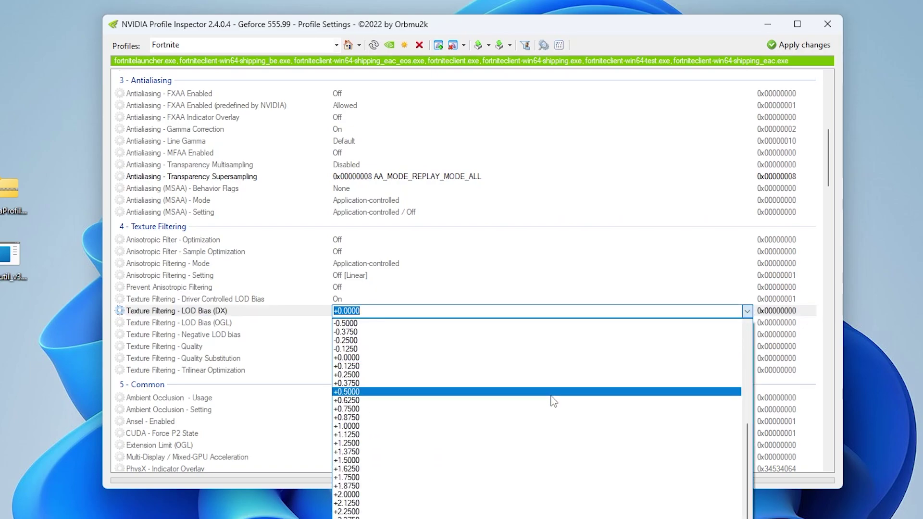
left_click(414, 426)
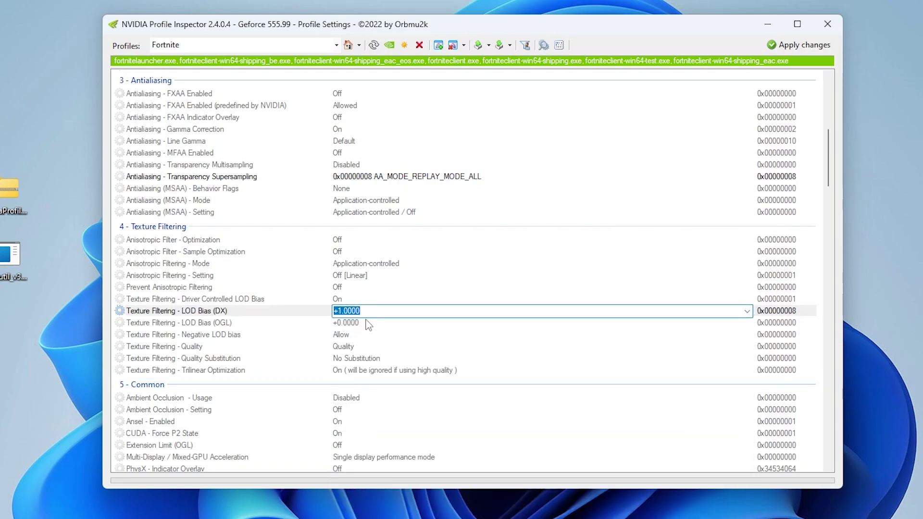
left_click(369, 325)
left_click(747, 323)
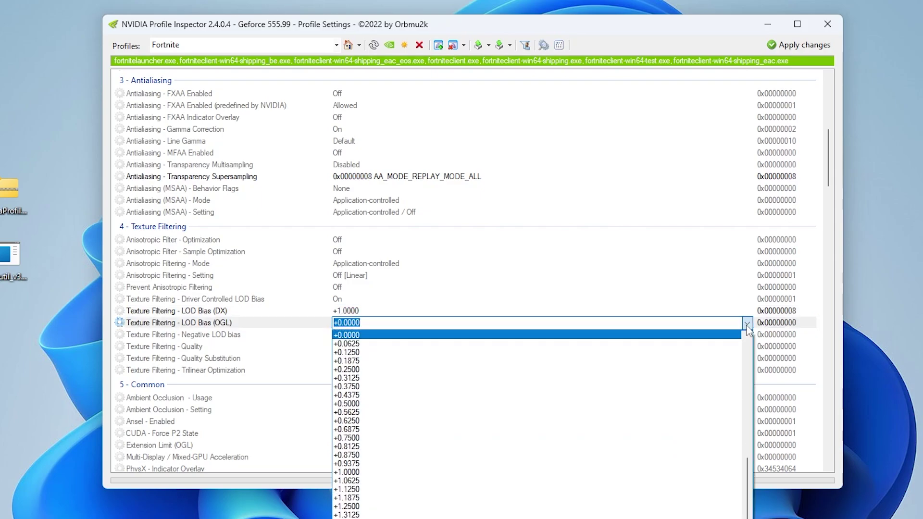
left_click(362, 473)
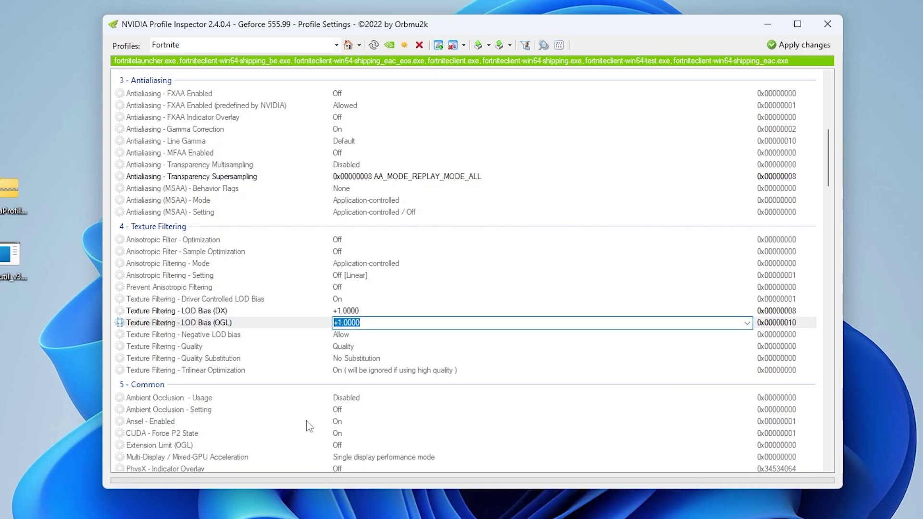
left_click(772, 50)
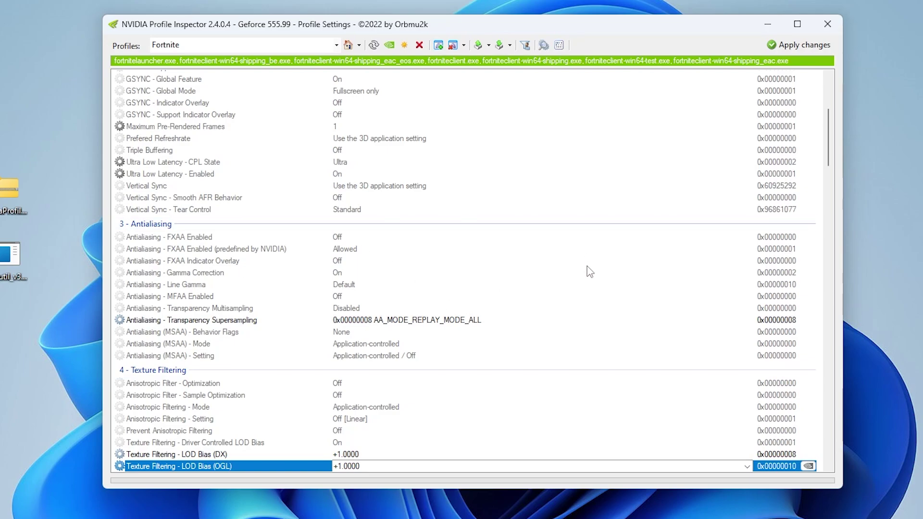
Step: Close Profile Inspector and delete the three extracted files from the desktop
left_click(828, 24)
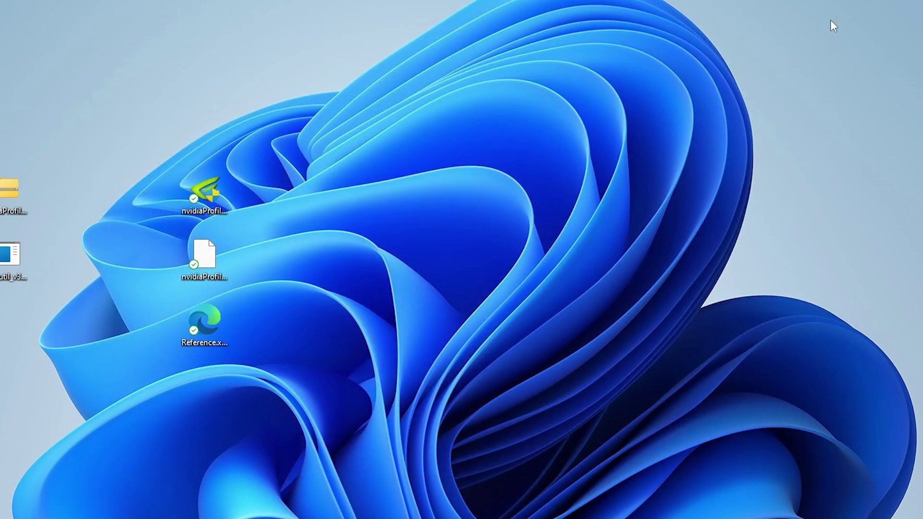
left_click_drag(321, 155, 134, 398)
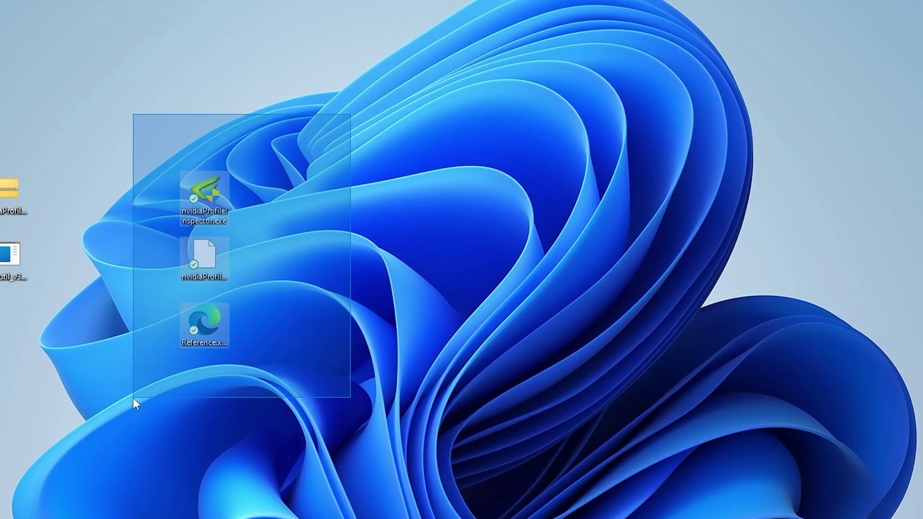
key("Delete")
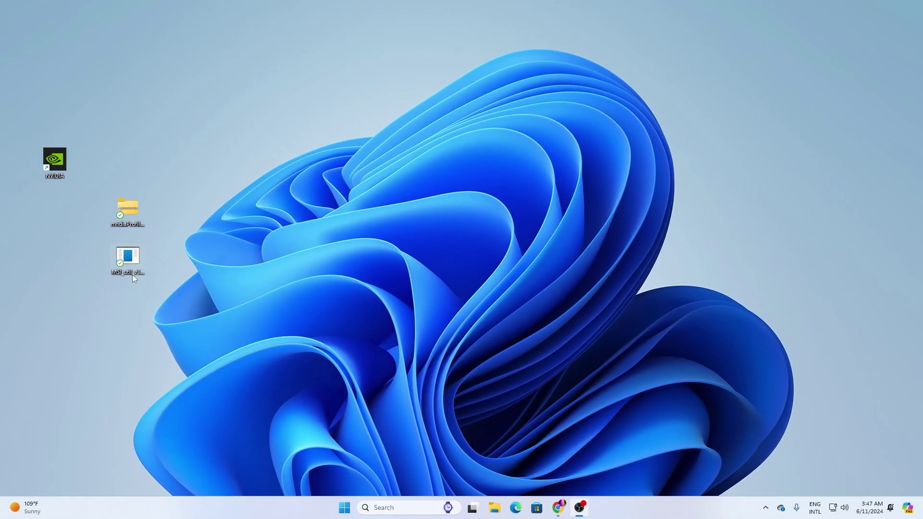
Step: Run MSI_util_v3.exe as administrator, confirming the UAC prompt
right_click(124, 272)
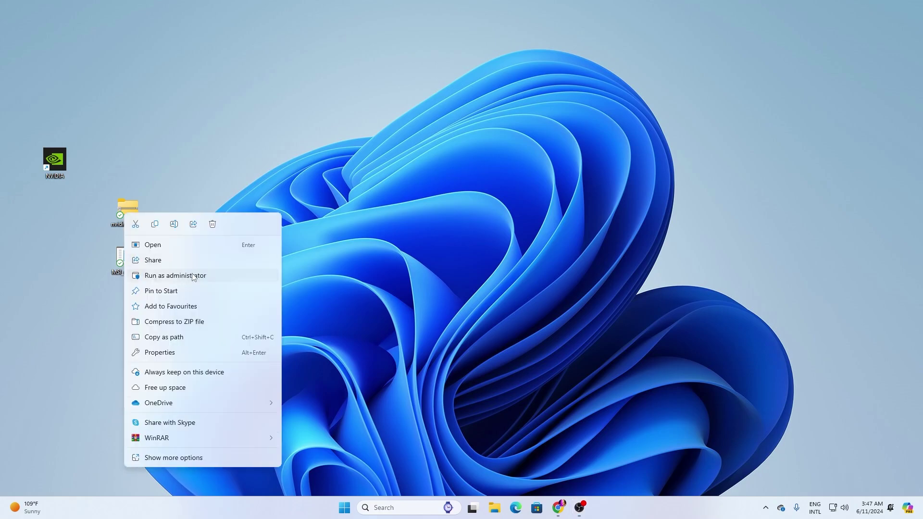
left_click(193, 272)
left_click(79, 340)
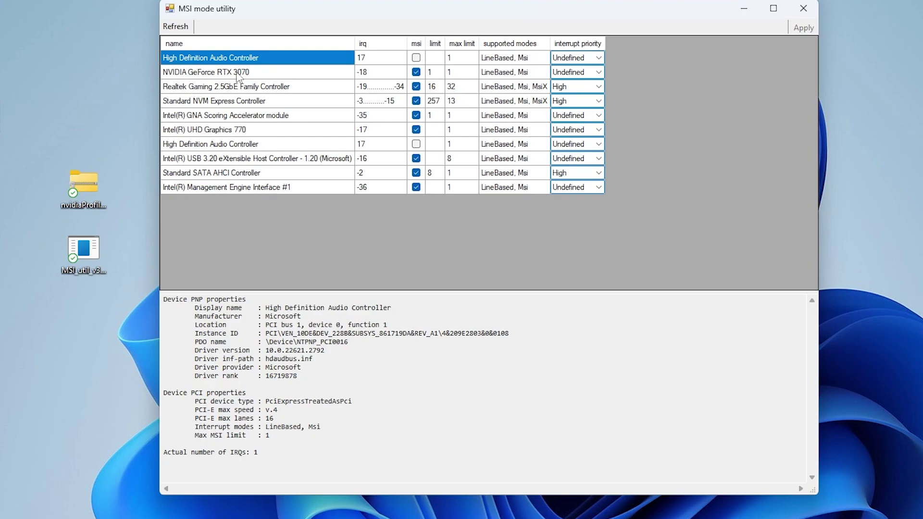
Step: Set the RTX 3070's interrupt priority to High, apply it, and close the utility
left_click(333, 76)
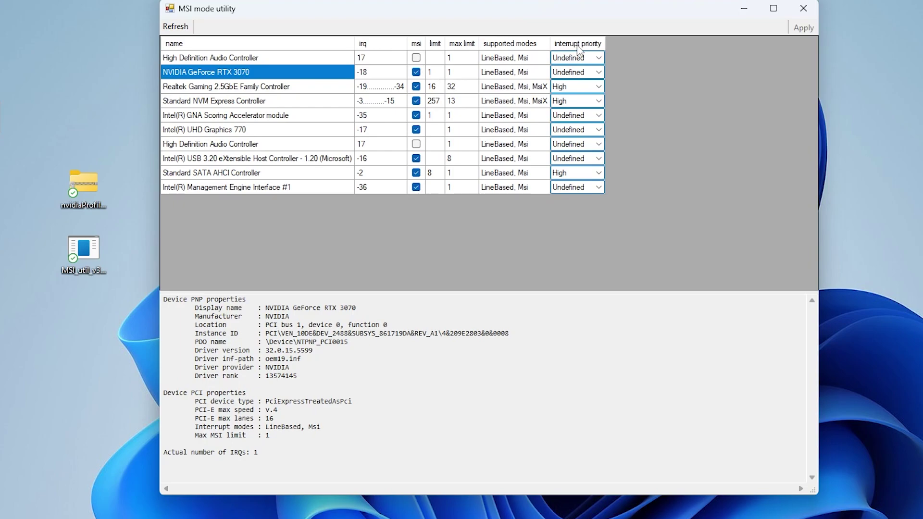
left_click(598, 72)
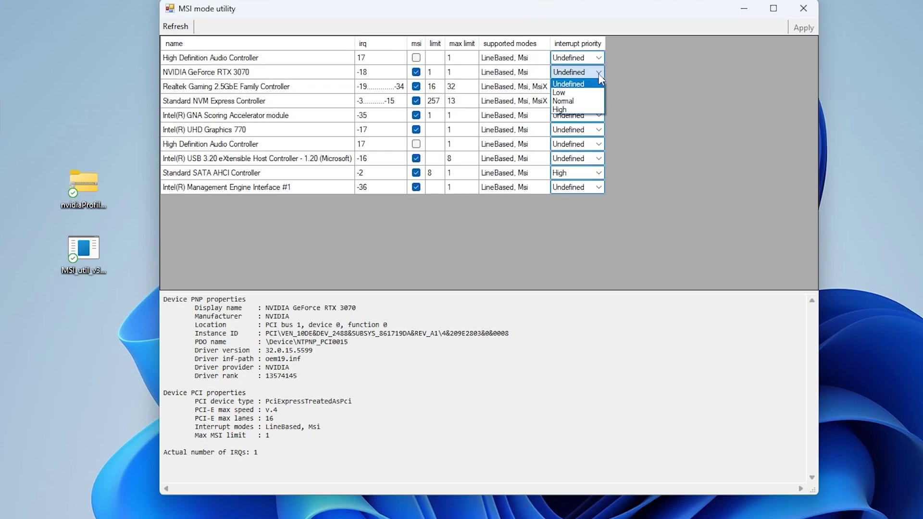
left_click(561, 110)
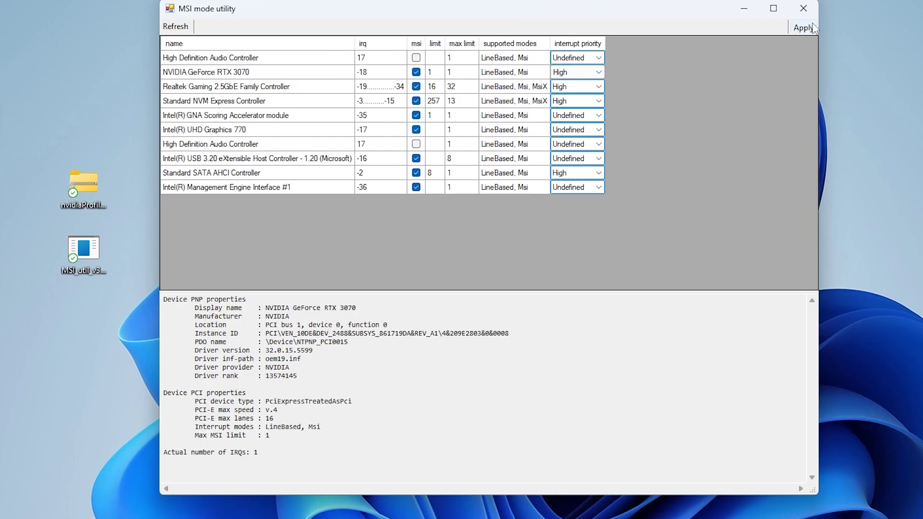
left_click(810, 29)
left_click(803, 8)
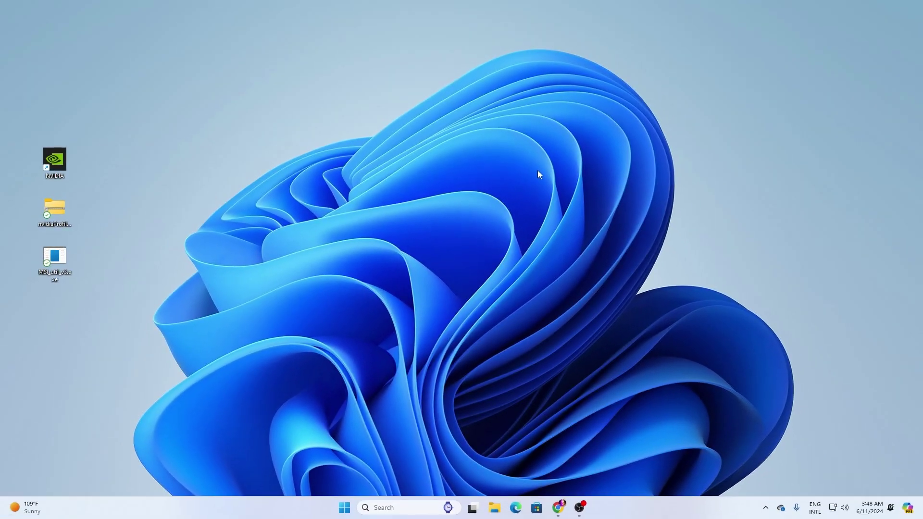
Step: Launch Registry Editor from the system search and approve its administrator prompt
left_click(406, 508)
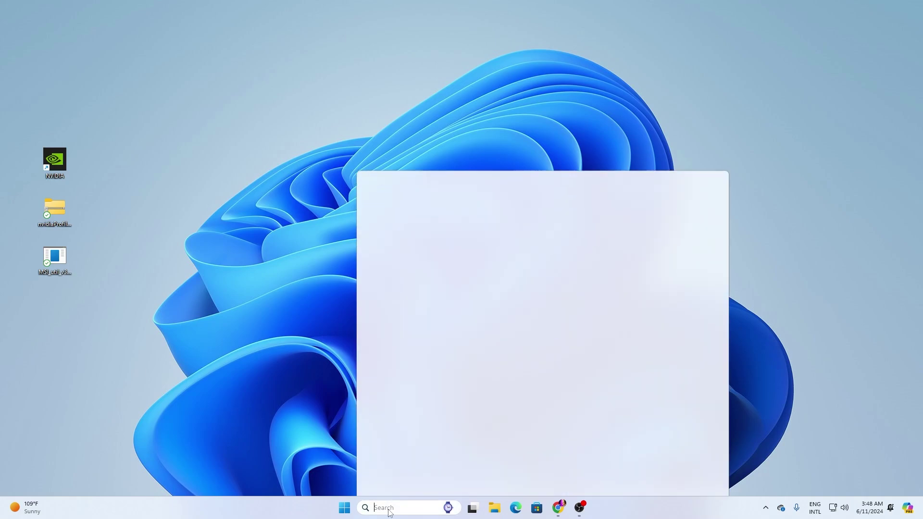
type("re")
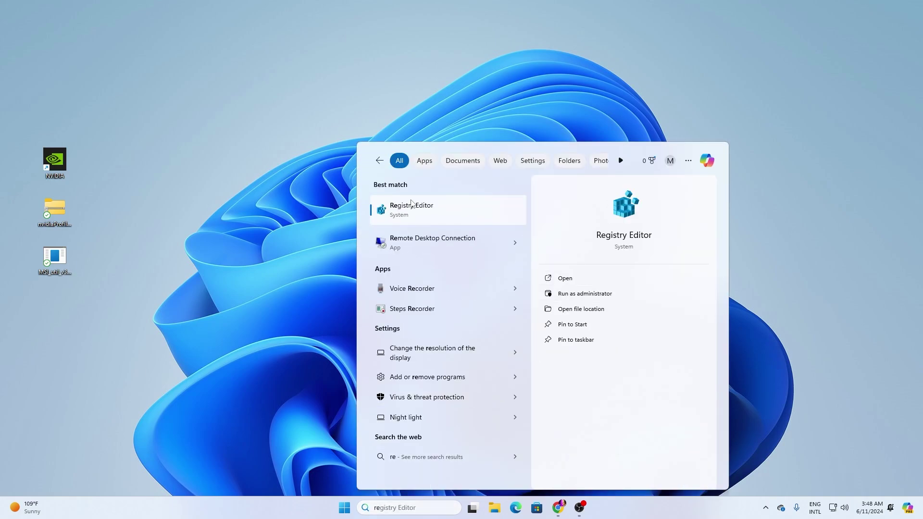
left_click(413, 206)
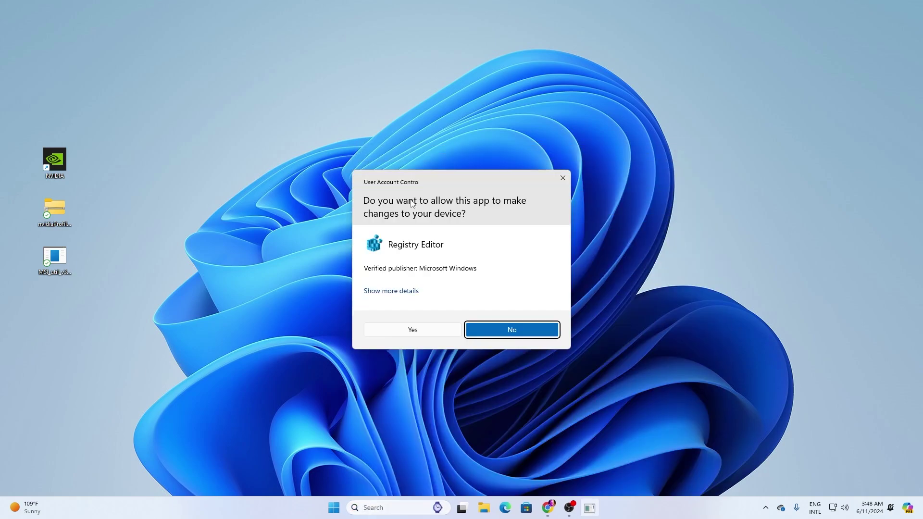
left_click(406, 331)
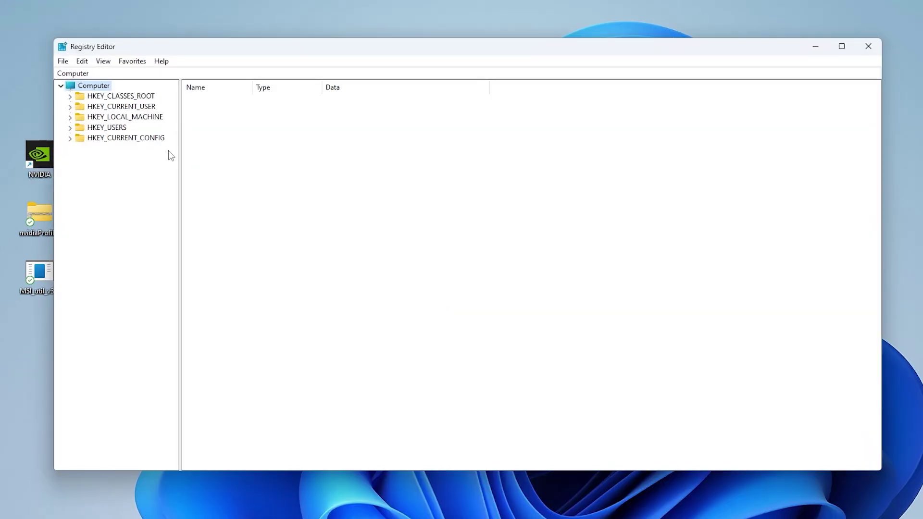
Step: Expand HKEY_LOCAL_MACHINE > SOFTWARE > WOW6432Node > Microsoft > Direct3D to show its subkeys
left_click(70, 117)
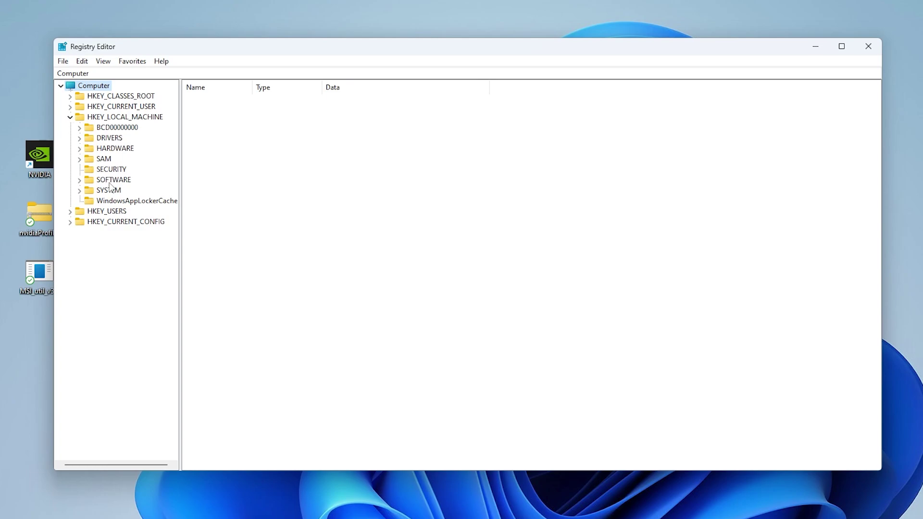
left_click(80, 181)
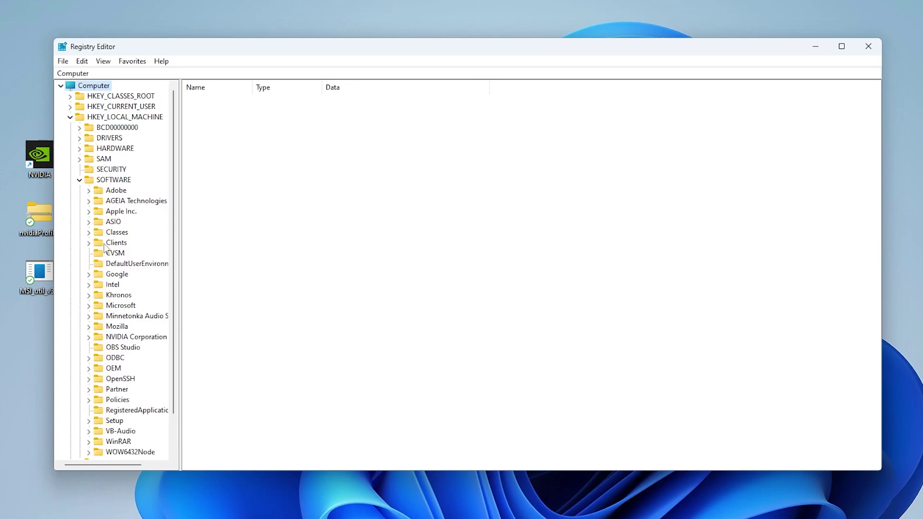
scroll(122, 272, "down", 1)
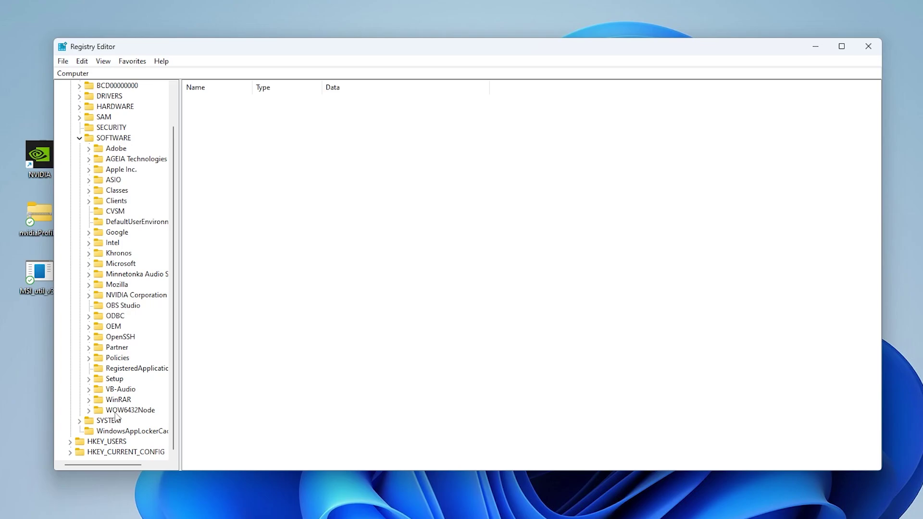
left_click(138, 413)
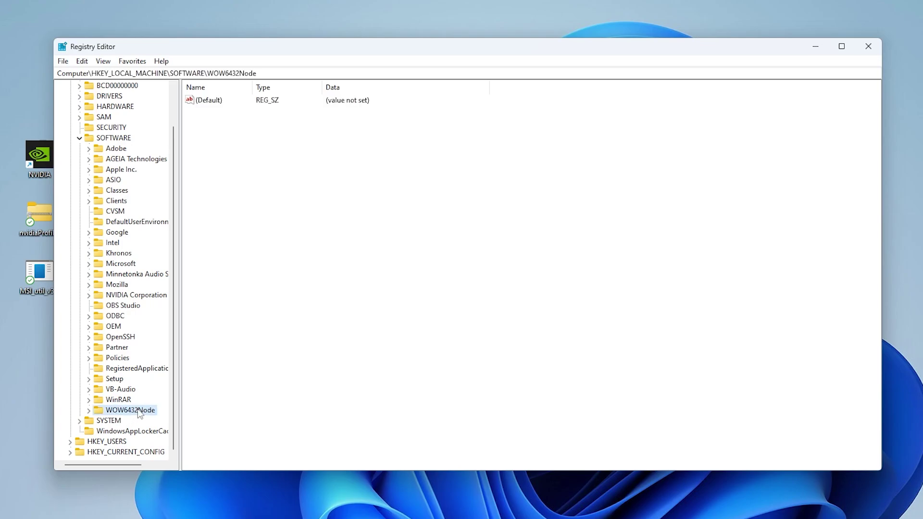
left_click(88, 412)
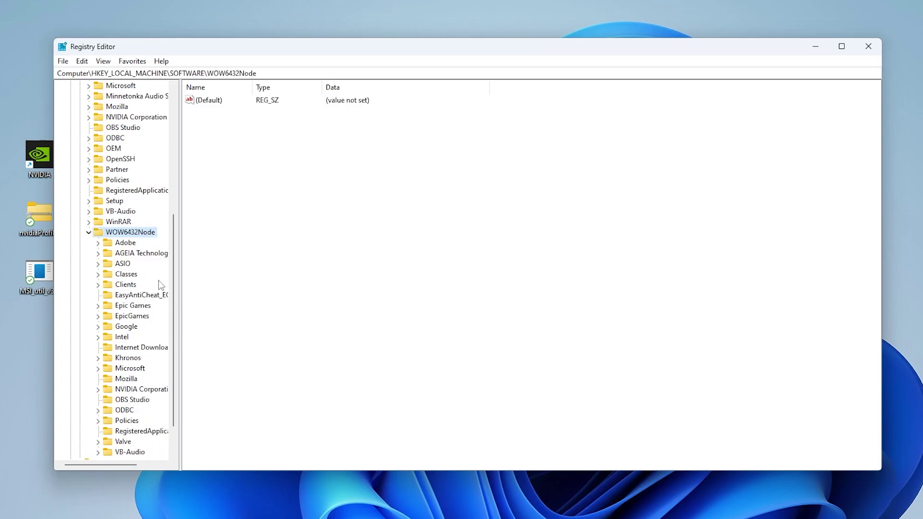
left_click(130, 369)
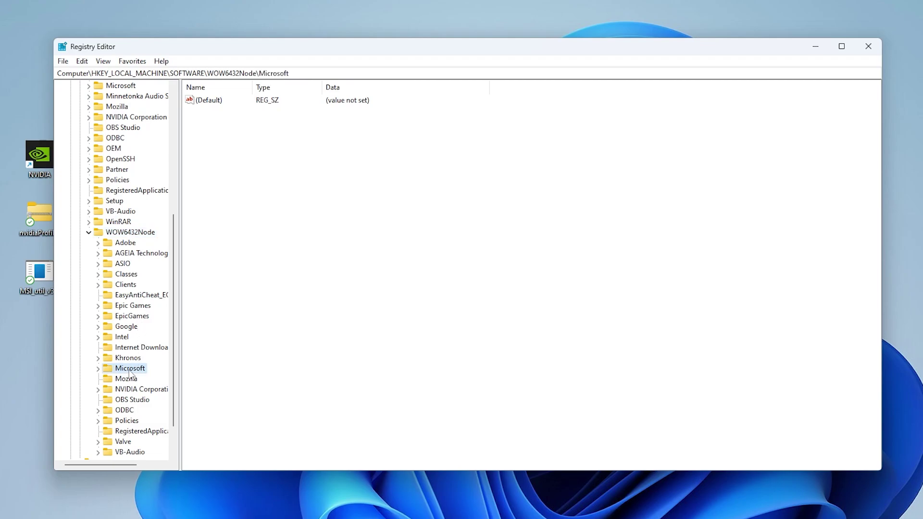
left_click(98, 368)
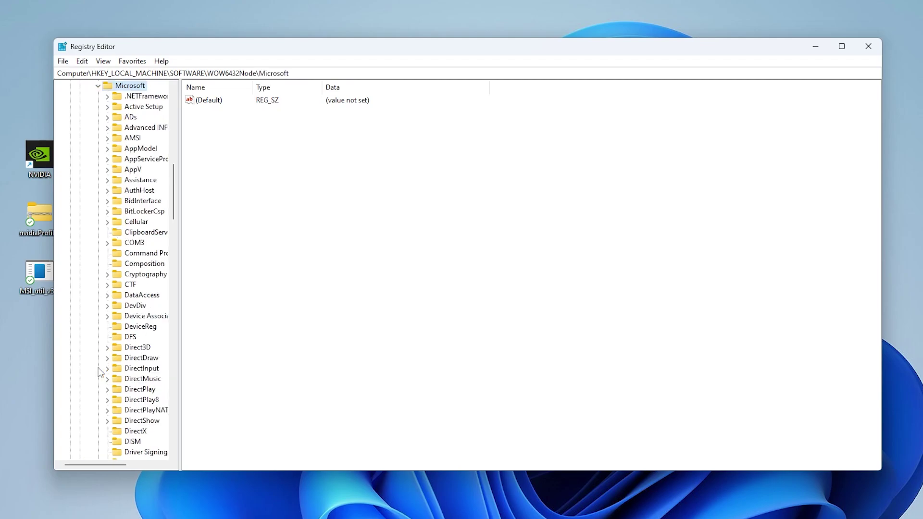
left_click(136, 349)
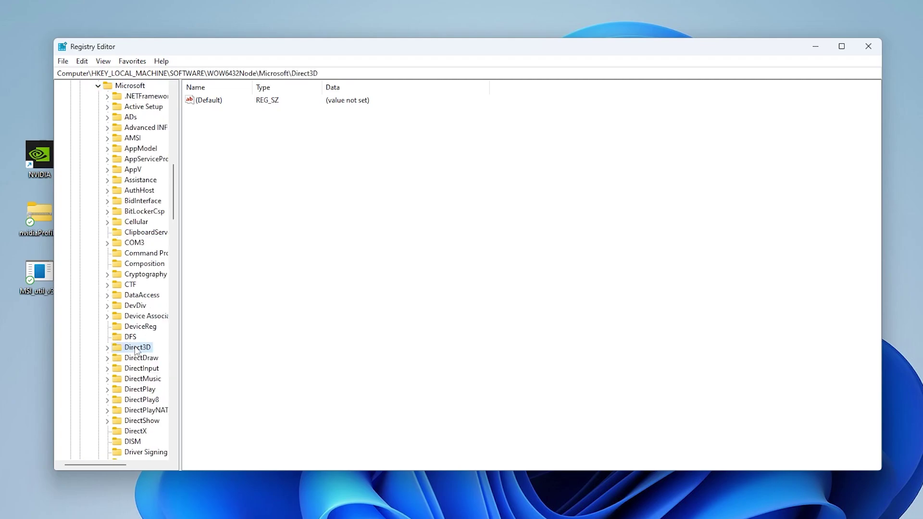
left_click(110, 348)
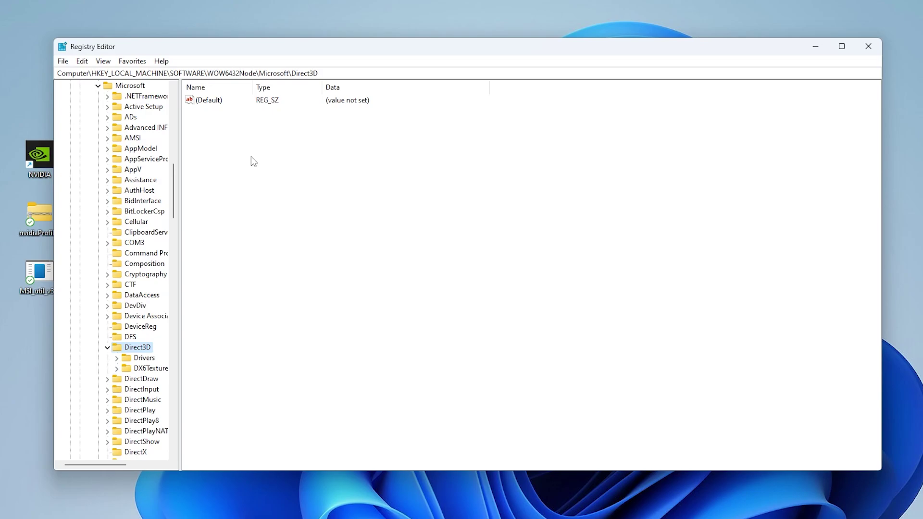
Step: Add a new DWORD (32-bit) value in the Direct3D key's values pane
left_click(226, 157)
right_click(245, 142)
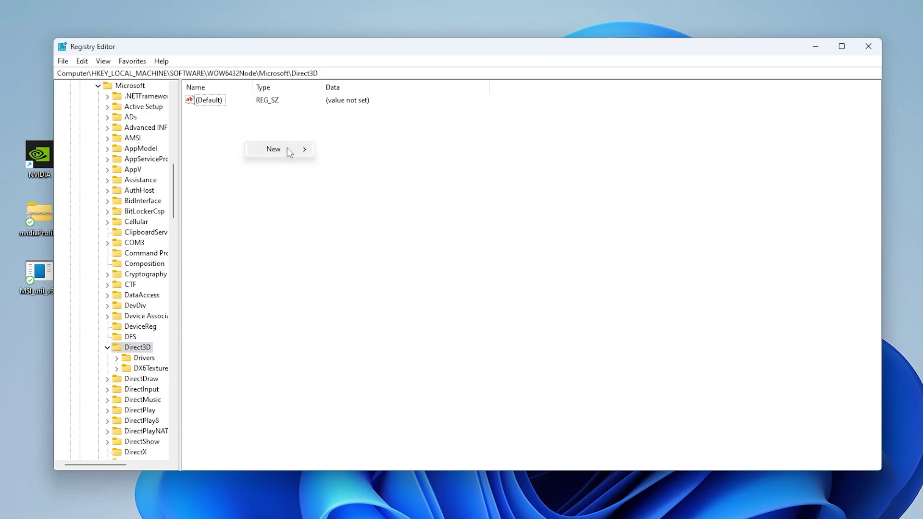
mouse_move(289, 151)
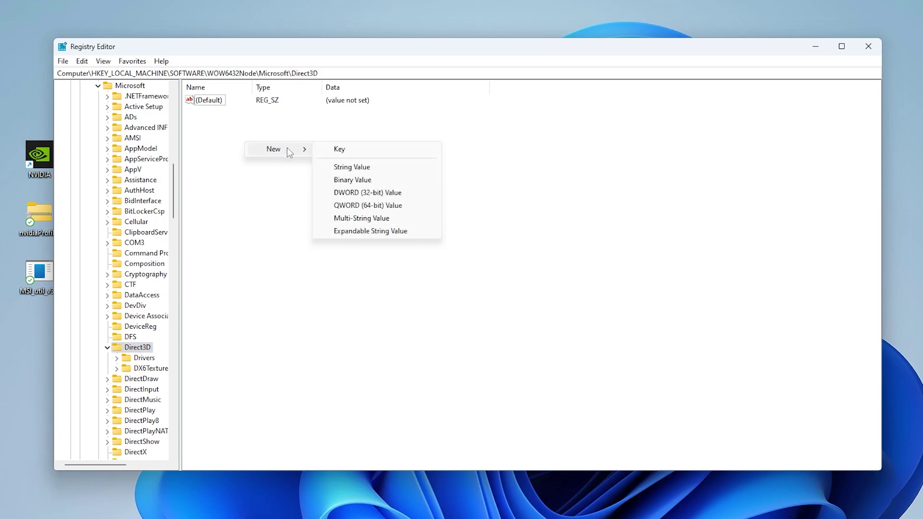
left_click(379, 193)
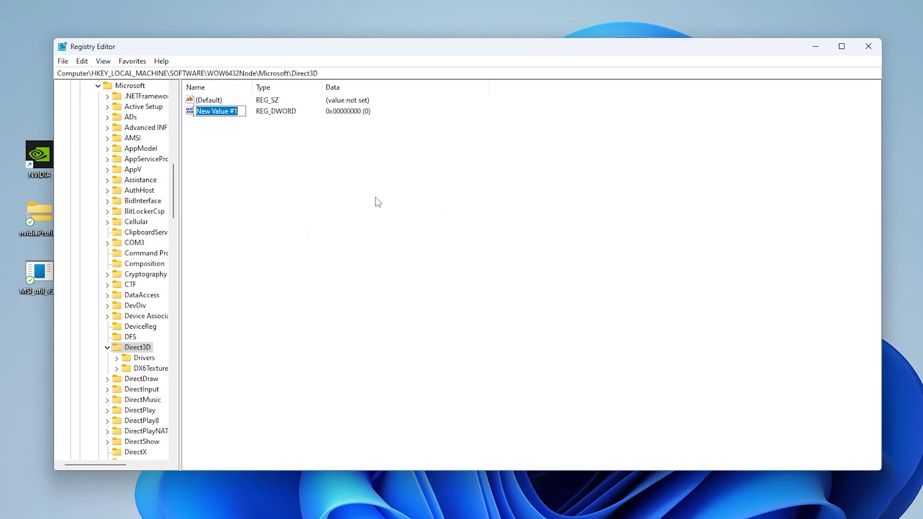
left_click_drag(242, 49, 336, 67)
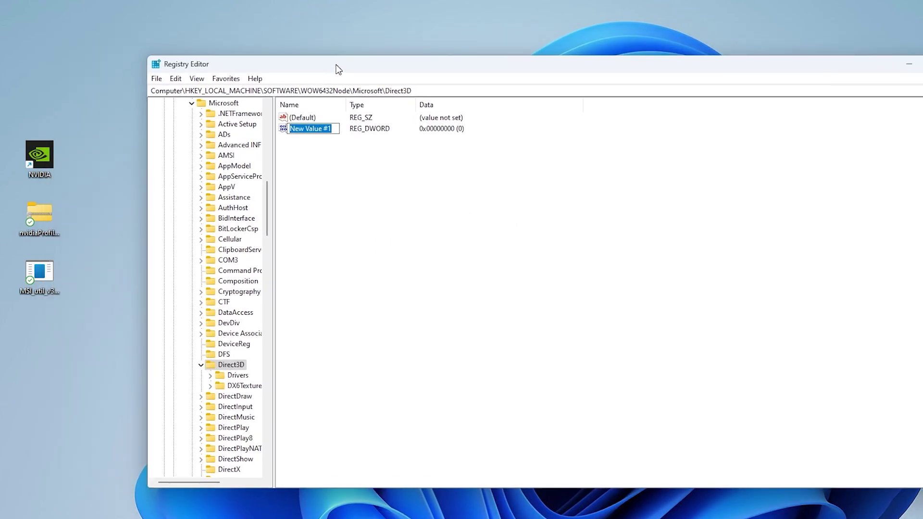
Step: Name the new value MaxPreRenderedFrames and enter 1 as its data
type("MaxPreRenderedFrames")
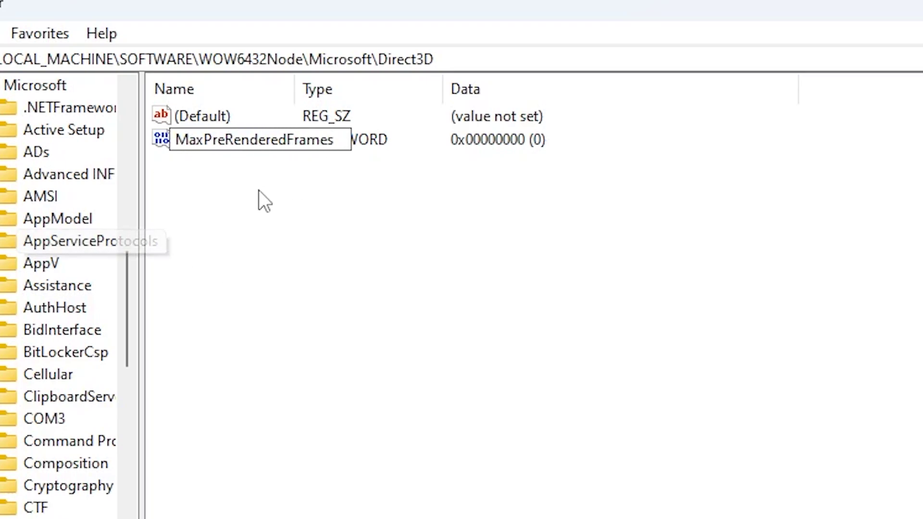
key("Return")
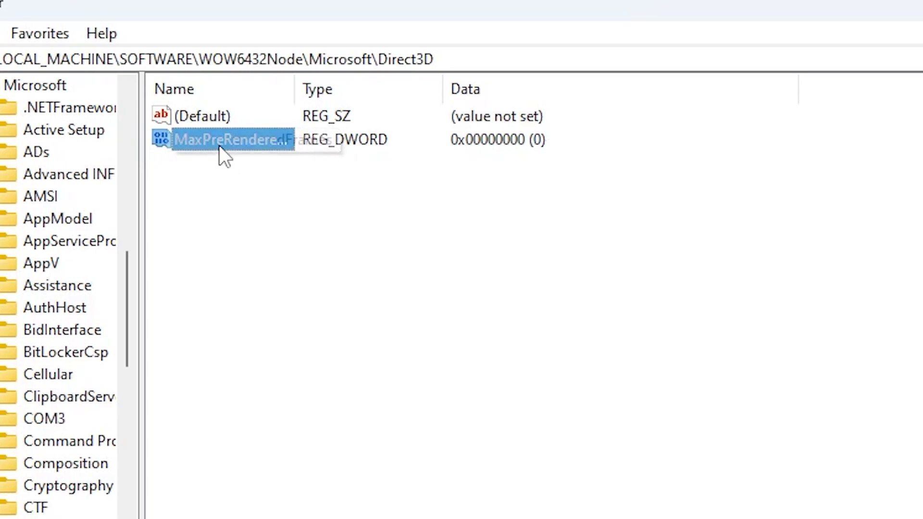
double_click(249, 139)
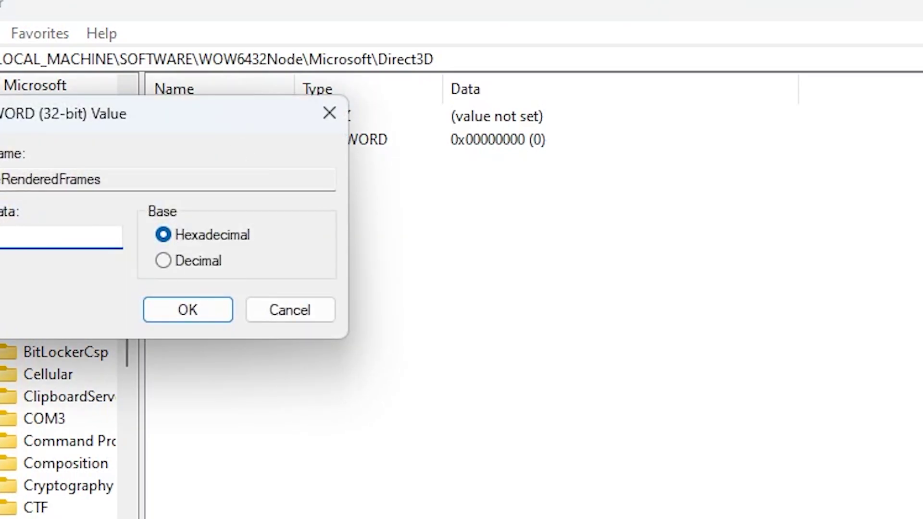
type("1")
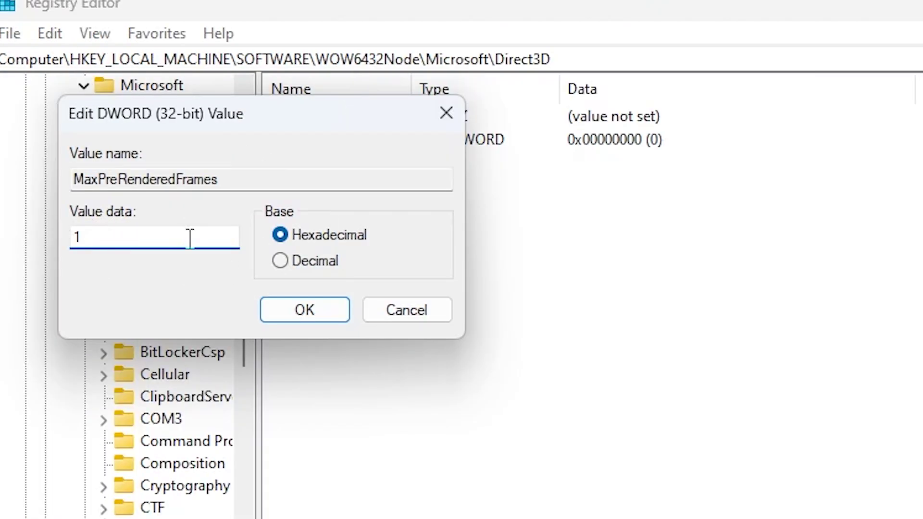